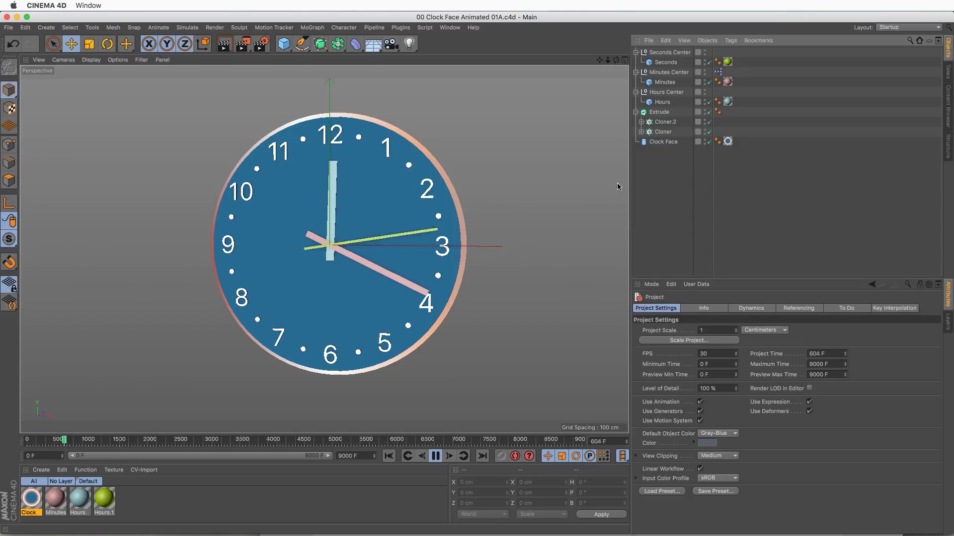
Delete the three clock-hand groups, the Clock Face disc and the dots Cloner.
{"action": "left_click", "coordinate": [665, 92]}
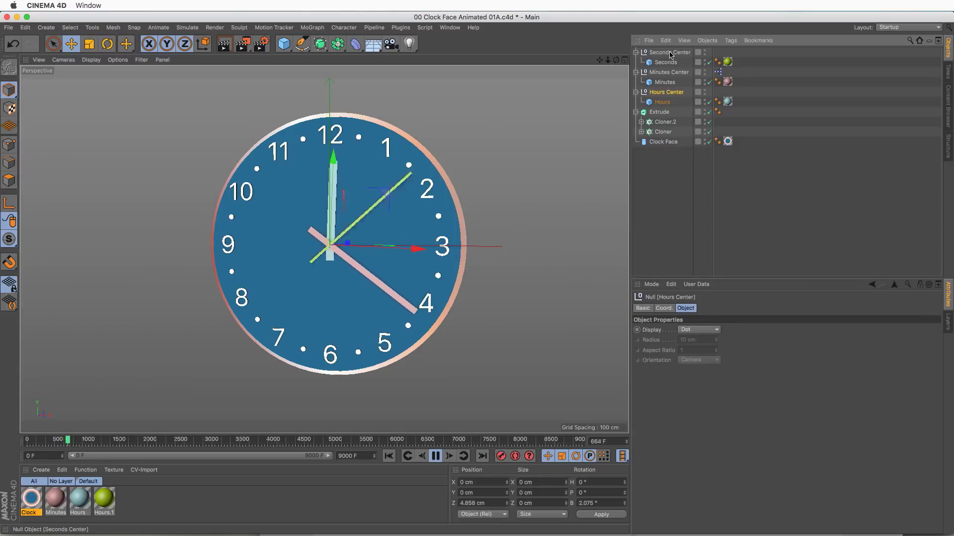
{"action": "left_click", "coordinate": [670, 52], "text": "shift"}
{"action": "key", "text": "Delete"}
{"action": "left_click", "coordinate": [664, 72]}
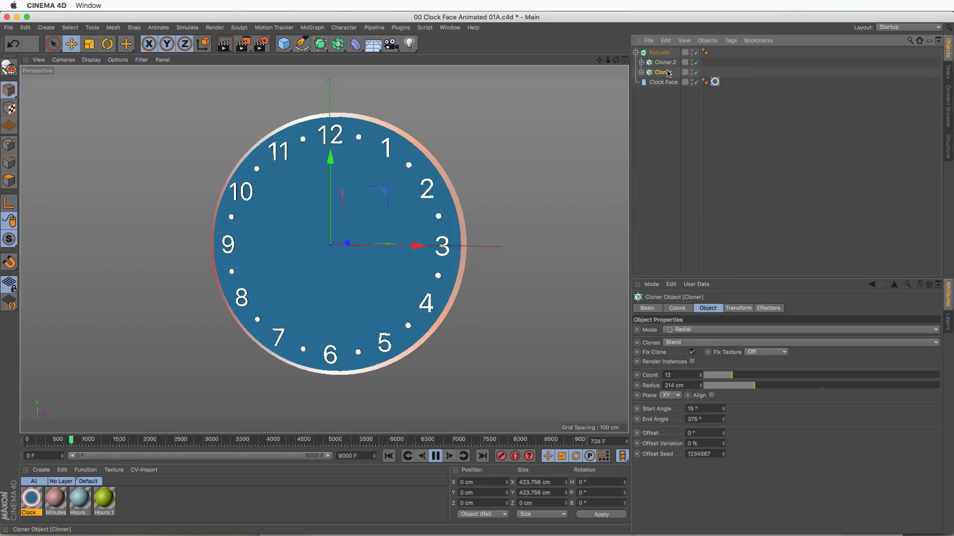
{"action": "left_click", "coordinate": [667, 82]}
{"action": "key", "text": "Delete"}
{"action": "left_click", "coordinate": [666, 72]}
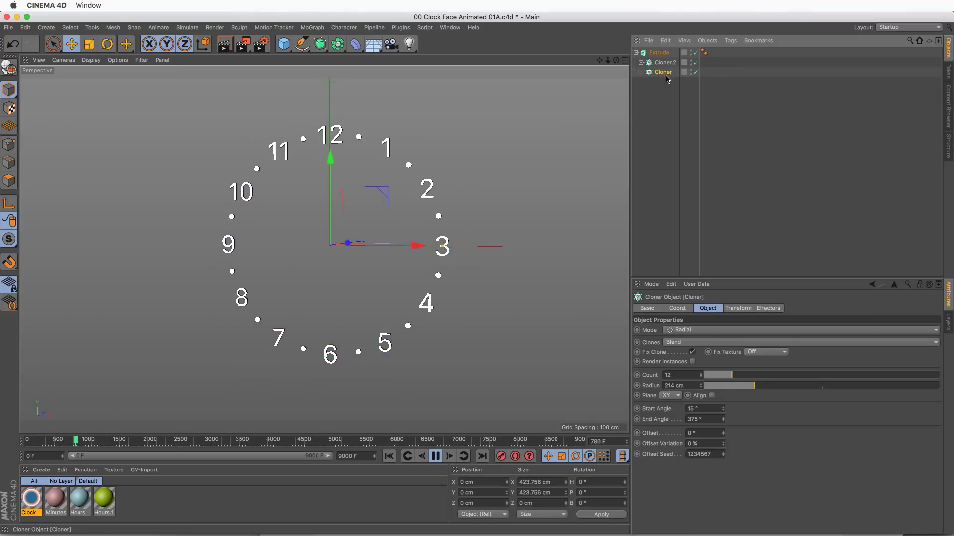
{"action": "key", "text": "Delete"}
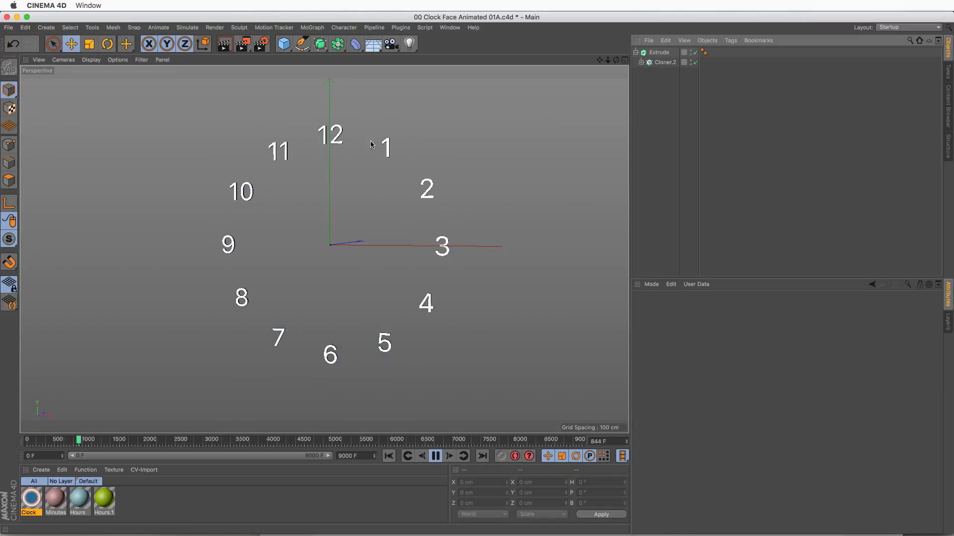
Delete the Extrude object and expand Cloner.2 to show its text children.
{"action": "left_click", "coordinate": [662, 62]}
{"action": "left_click", "coordinate": [663, 52]}
{"action": "left_click", "coordinate": [663, 61]}
{"action": "left_click", "coordinate": [659, 52]}
{"action": "key", "text": "Delete"}
{"action": "left_click", "coordinate": [635, 52]}
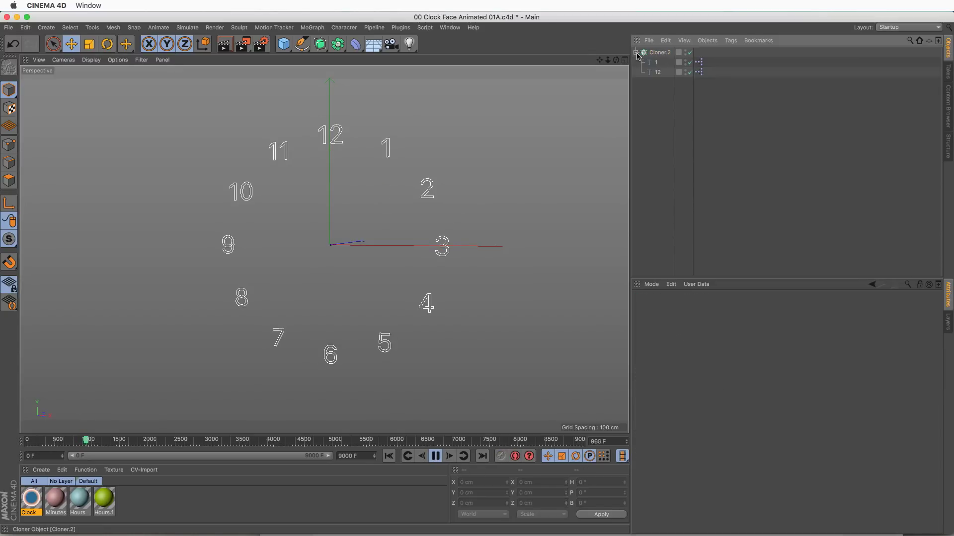
{"action": "left_click", "coordinate": [656, 63]}
{"action": "left_click", "coordinate": [658, 119]}
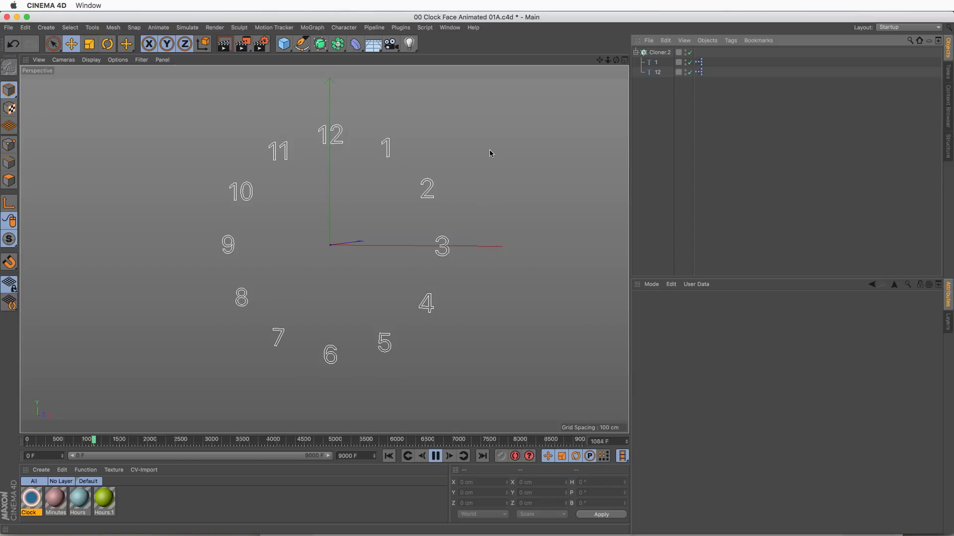
Switch to the Generating numbers document and view its column of numbers.
{"action": "left_click", "coordinate": [450, 27]}
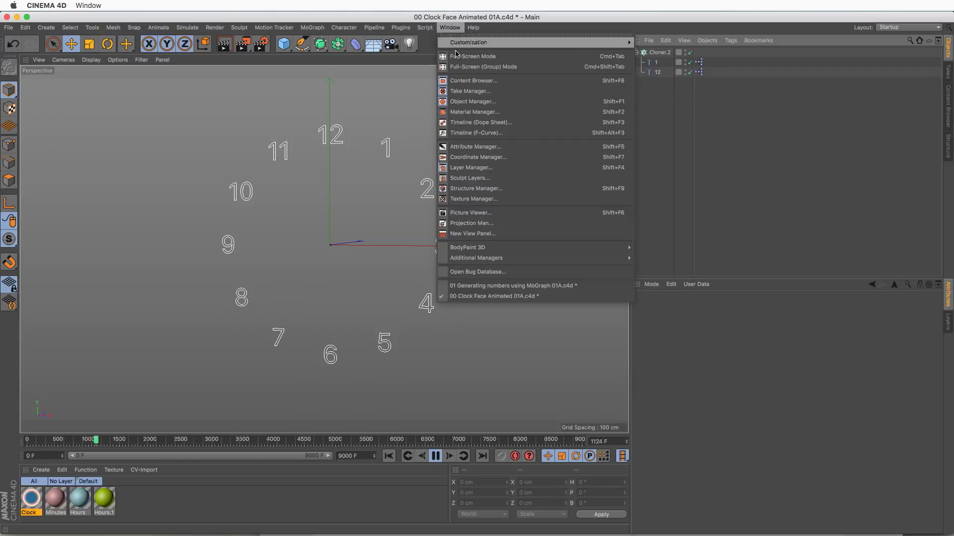
{"action": "left_click", "coordinate": [511, 286]}
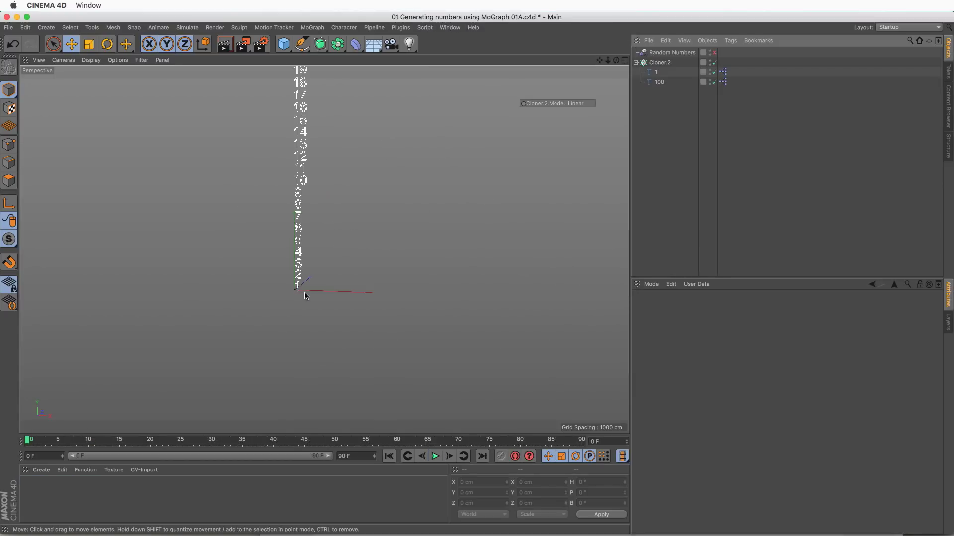
{"action": "left_click_drag", "start_coordinate": [324, 195], "coordinate": [357, 259], "text": "alt"}
{"action": "middle_click_drag", "start_coordinate": [370, 143], "coordinate": [370, 80], "text": "alt"}
Set the cloner mode to Grid Array and enable the Random Numbers effector.
{"action": "left_click", "coordinate": [588, 105]}
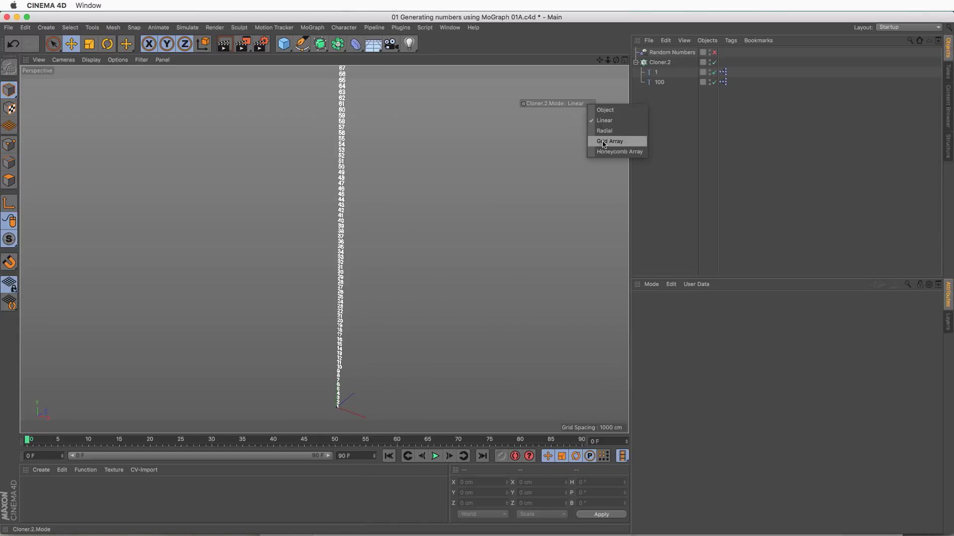
{"action": "left_click", "coordinate": [603, 142]}
{"action": "middle_click_drag", "start_coordinate": [487, 321], "coordinate": [397, 227], "text": "alt"}
{"action": "scroll", "coordinate": [465, 147], "scroll_direction": "up", "scroll_amount": 5}
{"action": "scroll", "coordinate": [371, 232], "scroll_direction": "down", "scroll_amount": 4}
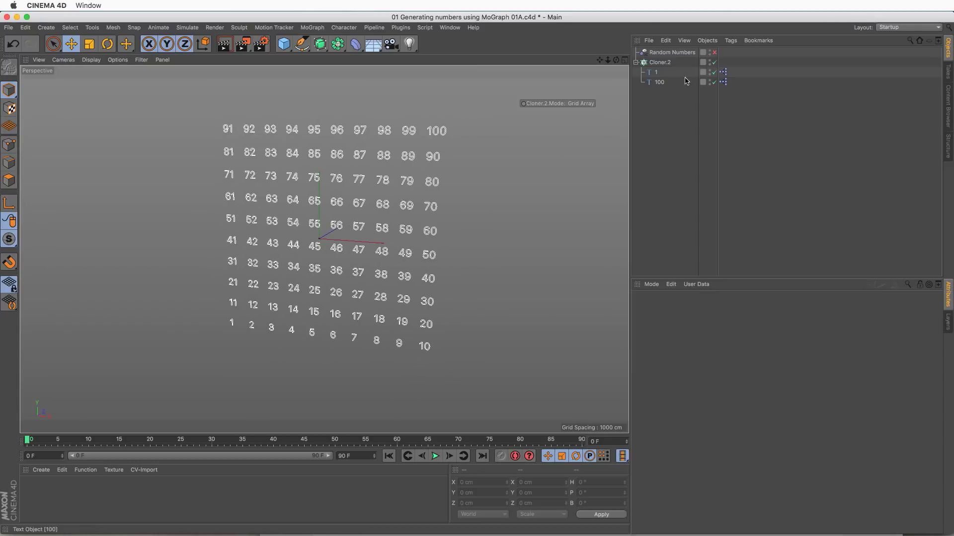
{"action": "left_click", "coordinate": [714, 52]}
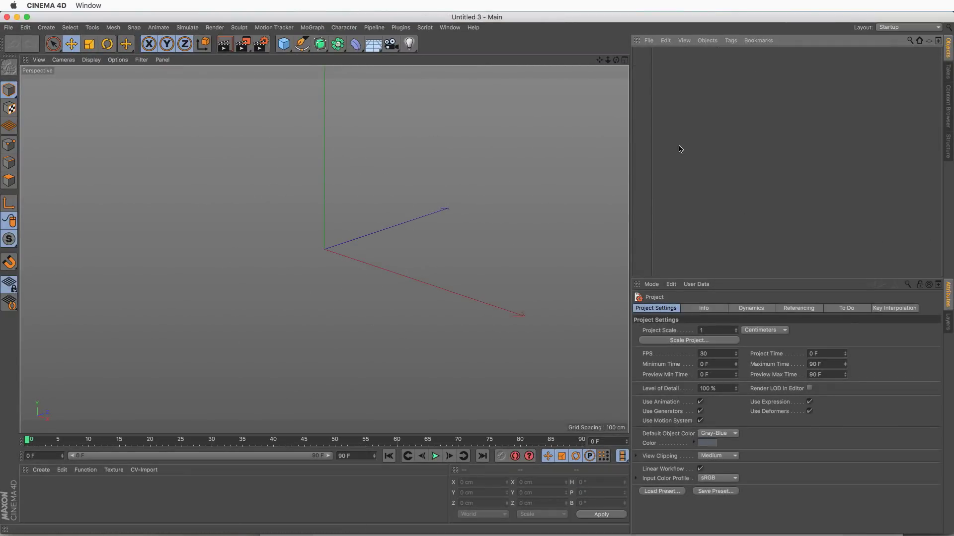
Add a MoGraph Cloner, trying Blend mode before reverting to Iterate.
{"action": "left_click", "coordinate": [312, 27]}
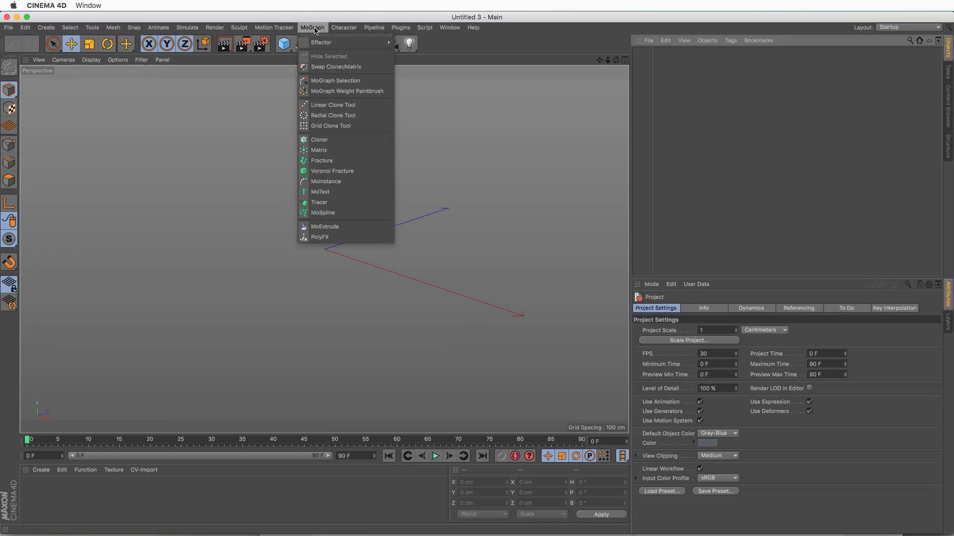
{"action": "left_click", "coordinate": [350, 141]}
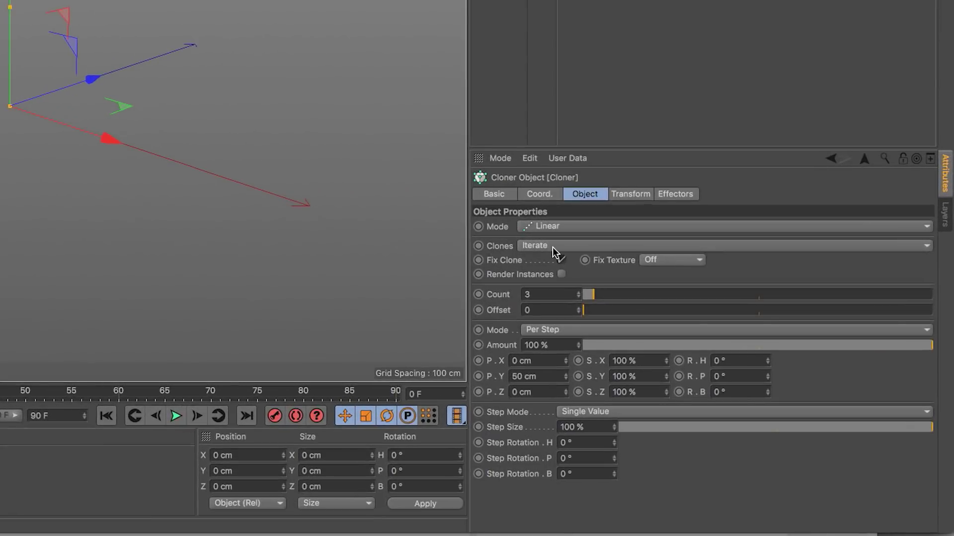
{"action": "left_click", "coordinate": [553, 246]}
{"action": "left_click", "coordinate": [550, 290]}
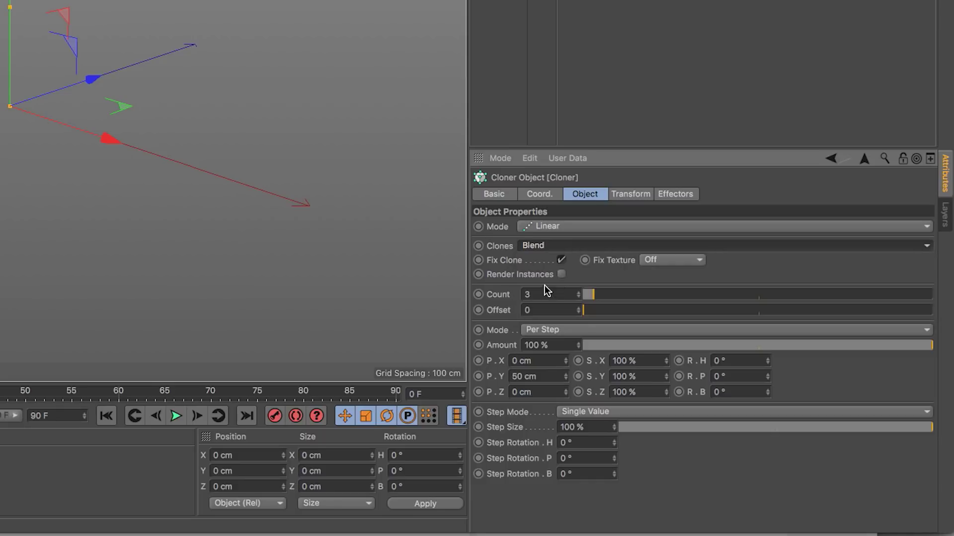
{"action": "left_click", "coordinate": [543, 248]}
{"action": "left_click", "coordinate": [549, 260]}
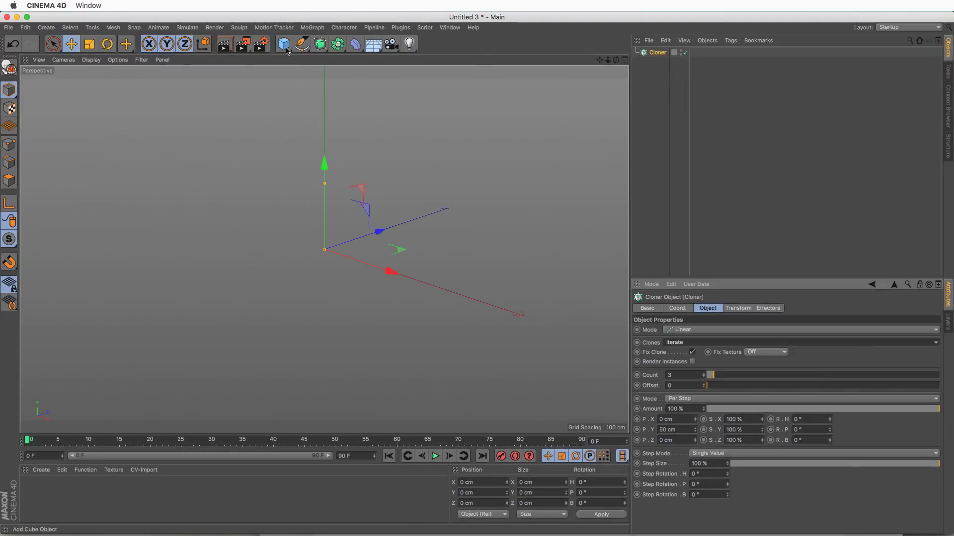
Add a Cube and a Sphere and parent both under the Cloner.
{"action": "left_click", "coordinate": [284, 45]}
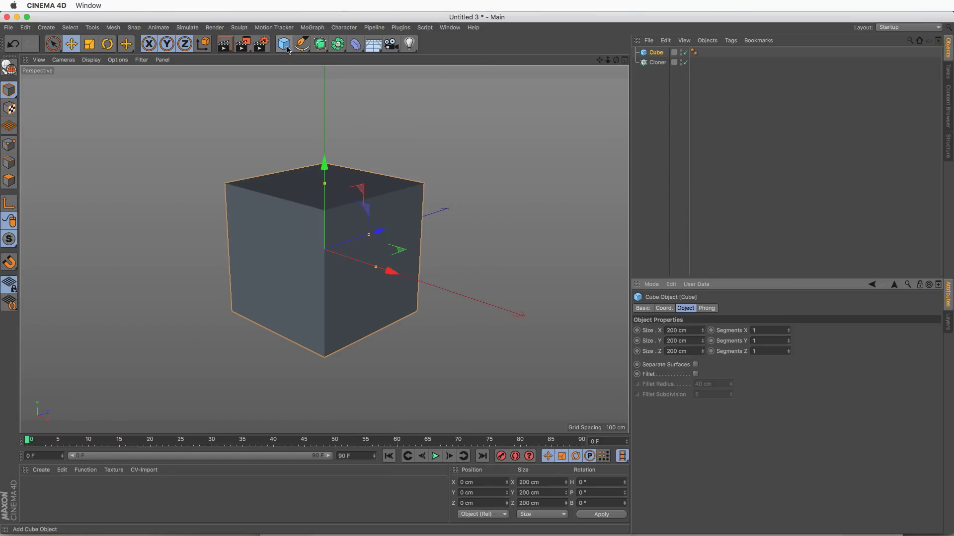
{"action": "left_click_drag", "start_coordinate": [287, 50], "coordinate": [498, 78]}
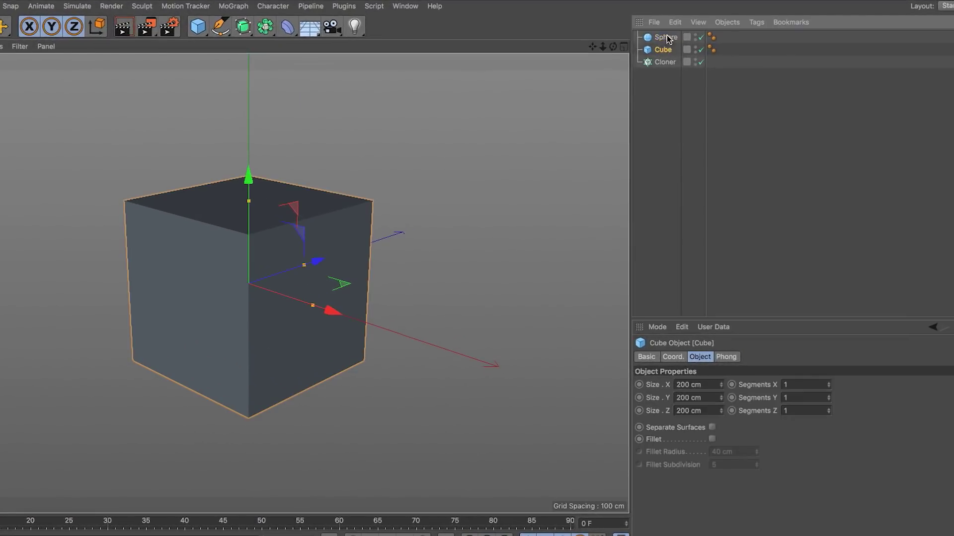
{"action": "left_click", "coordinate": [668, 38], "text": "ctrl"}
{"action": "left_click_drag", "start_coordinate": [666, 49], "coordinate": [669, 61]}
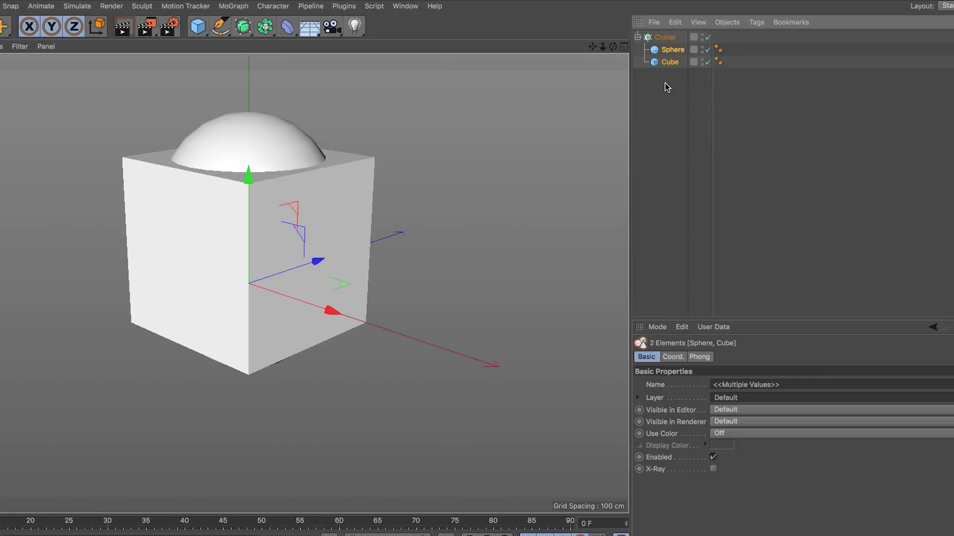
Set the Cloner spacing to 324 cm and the count to 8.
{"action": "left_click", "coordinate": [666, 37]}
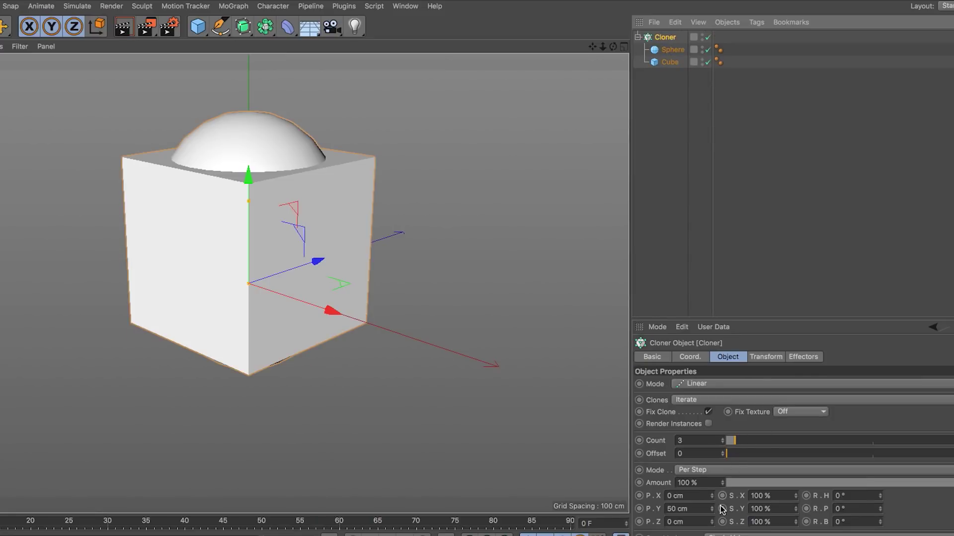
{"action": "left_click_drag", "start_coordinate": [712, 507], "coordinate": [709, 347]}
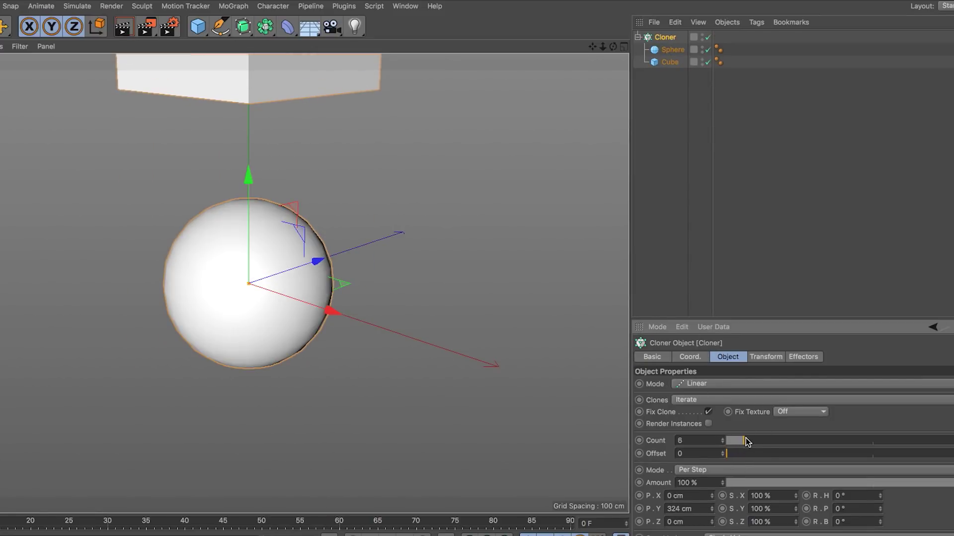
{"action": "left_click_drag", "start_coordinate": [747, 441], "coordinate": [750, 442]}
{"action": "scroll", "coordinate": [287, 323], "scroll_direction": "down", "scroll_amount": 5}
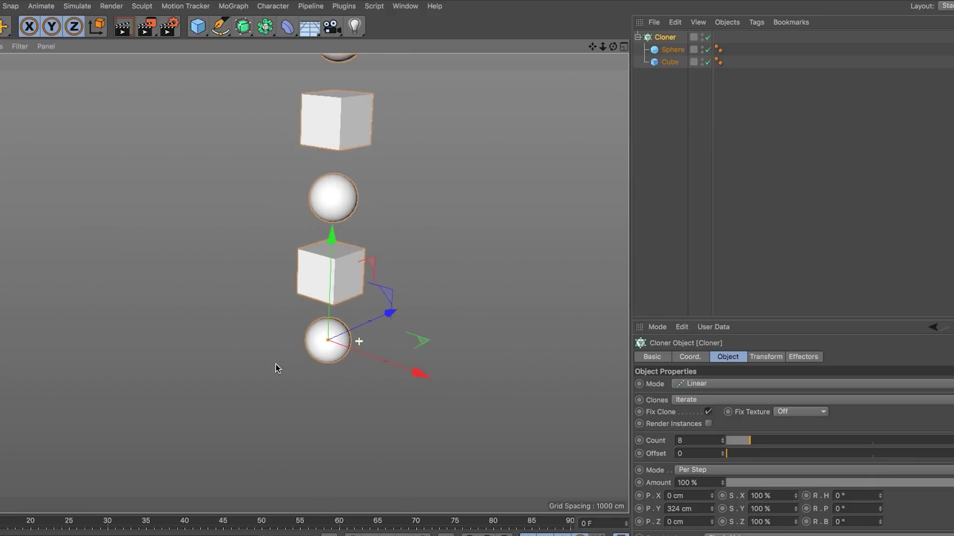
{"action": "scroll", "coordinate": [307, 351], "scroll_direction": "down", "scroll_amount": 3}
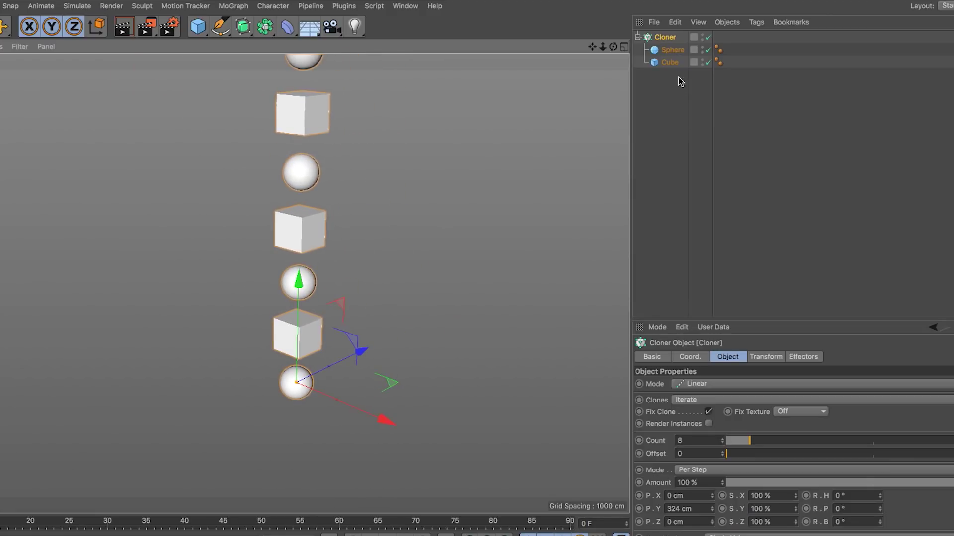
Add a Cone under the Cloner and set the clones to Blend.
{"action": "left_click_drag", "start_coordinate": [197, 28], "coordinate": [380, 41]}
{"action": "left_click_drag", "start_coordinate": [667, 46], "coordinate": [656, 66]}
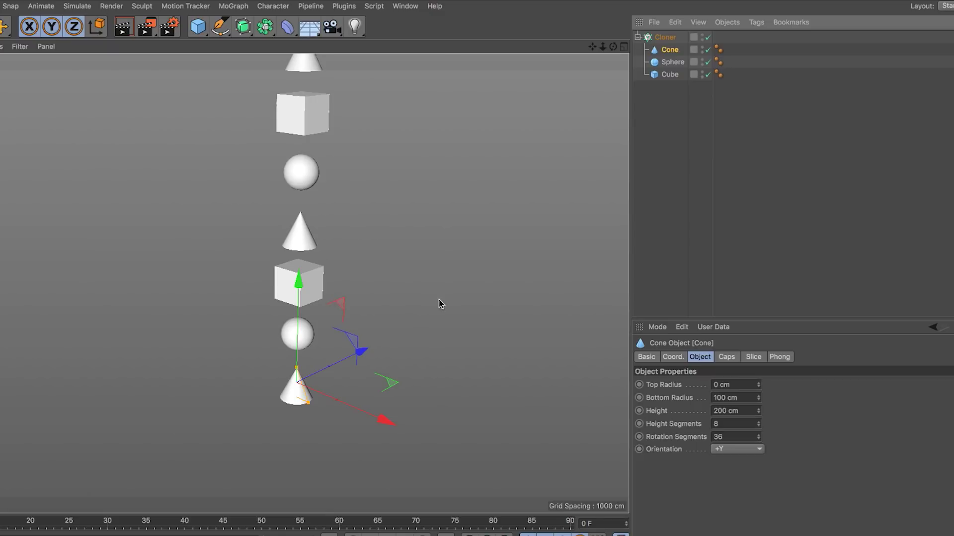
{"action": "left_click", "coordinate": [668, 36]}
{"action": "left_click", "coordinate": [714, 400]}
{"action": "left_click", "coordinate": [711, 439]}
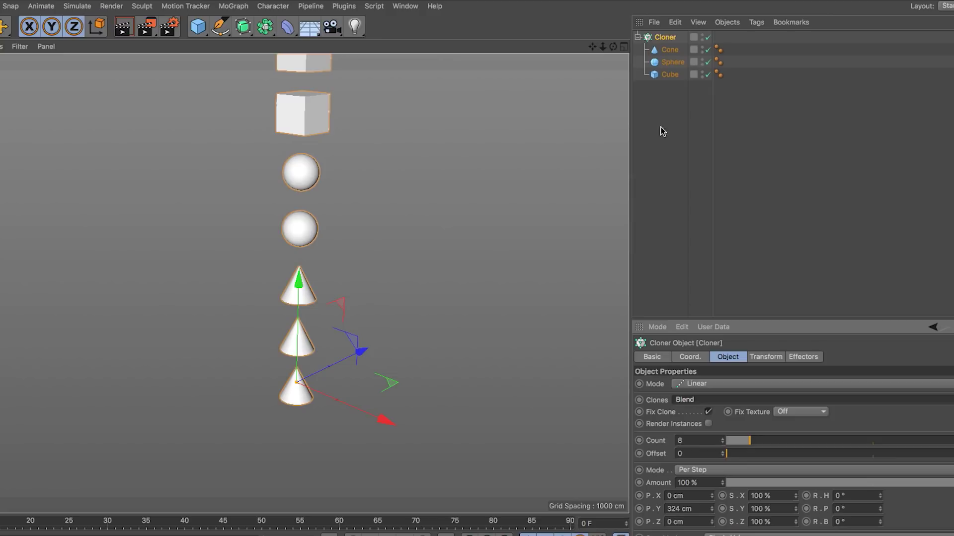
{"action": "left_click", "coordinate": [671, 76]}
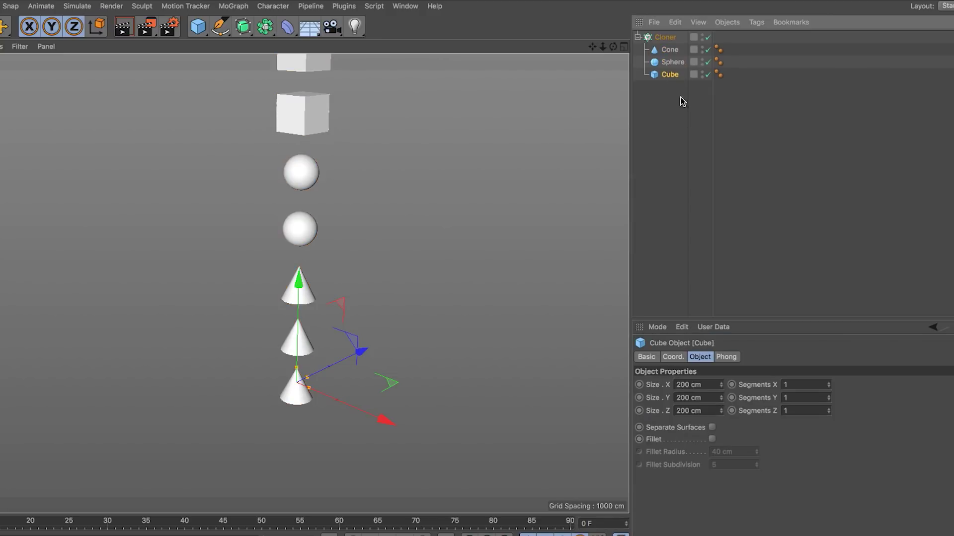
Delete the Cube and Cone, duplicate the Sphere and enlarge the copy's radius.
{"action": "left_click", "coordinate": [669, 50], "text": "shift"}
{"action": "key", "text": "Delete"}
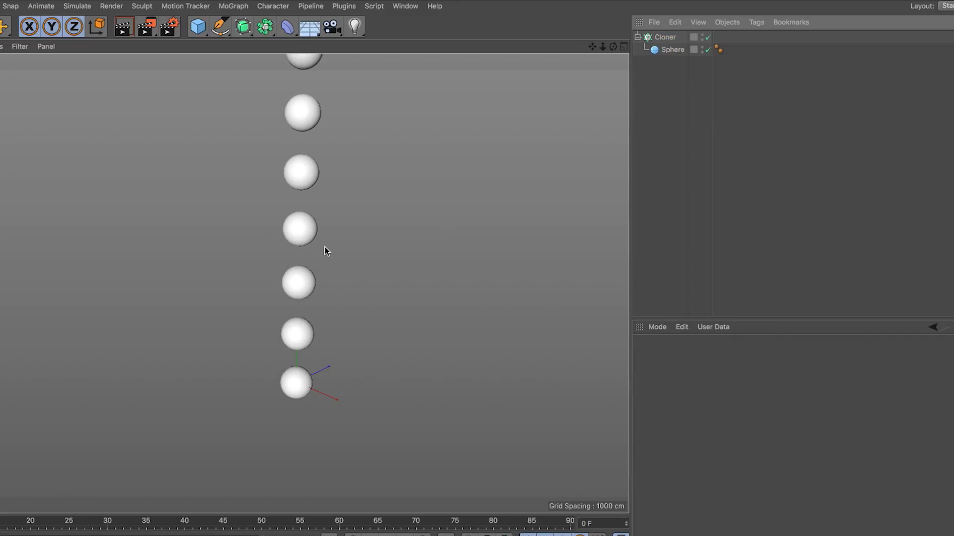
{"action": "mouse_move", "coordinate": [324, 246]}
{"action": "right_mouse_down", "text": "alt"}
{"action": "mouse_move", "coordinate": [304, 237]}
{"action": "mouse_move", "coordinate": [306, 276]}
{"action": "mouse_move", "coordinate": [284, 288]}
{"action": "right_mouse_up", "text": "alt"}
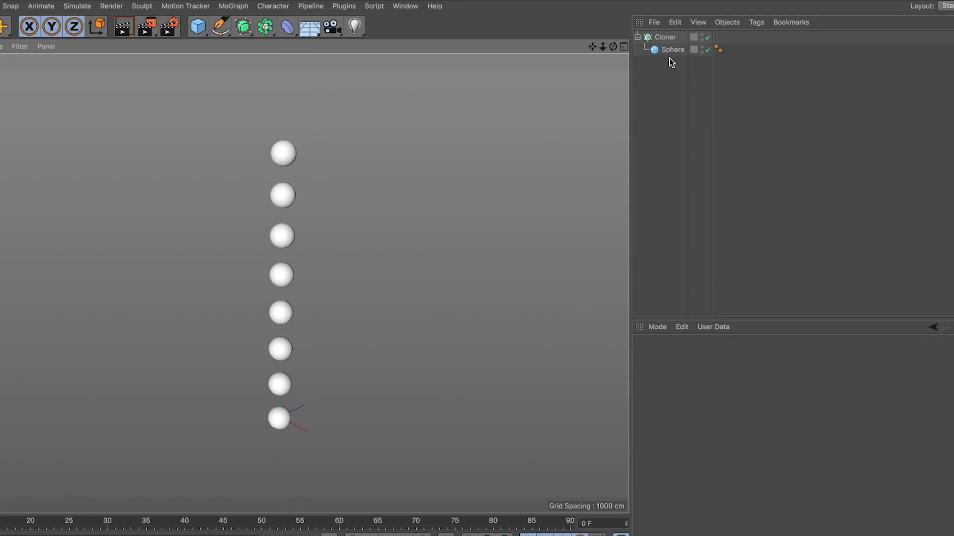
{"action": "left_click_drag", "start_coordinate": [671, 53], "coordinate": [687, 73], "text": "ctrl"}
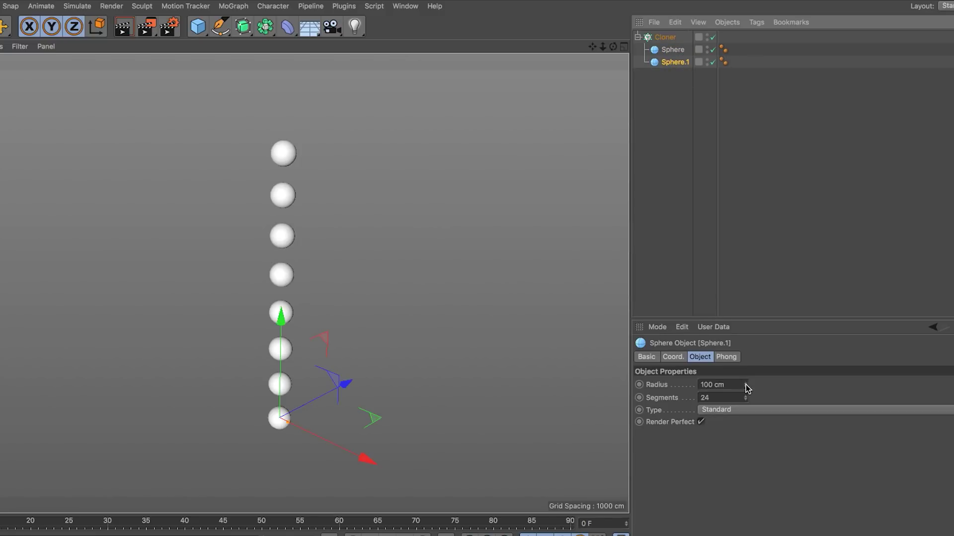
{"action": "left_click_drag", "start_coordinate": [748, 388], "coordinate": [754, 318]}
{"action": "left_click", "coordinate": [665, 37]}
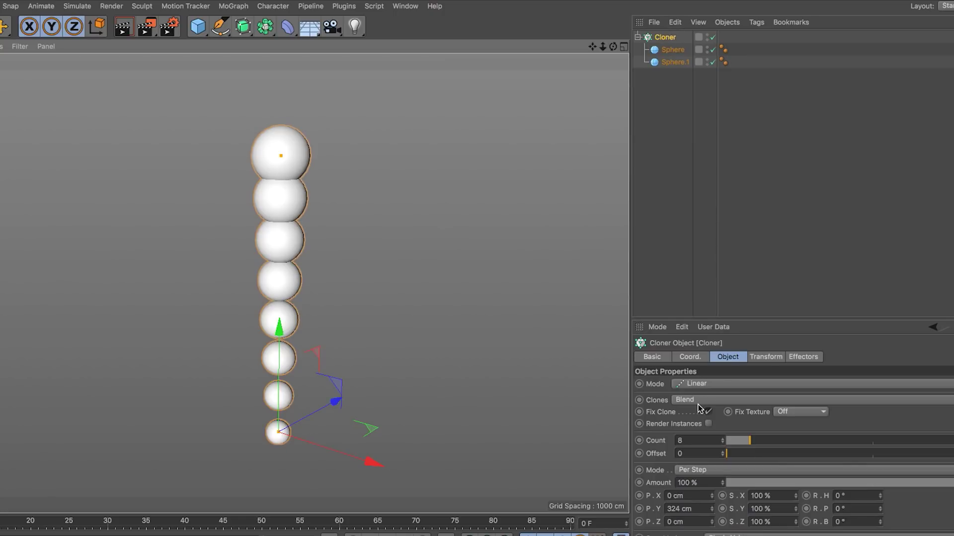
Set the first Sphere's radius to 50 cm.
{"action": "left_click", "coordinate": [673, 49]}
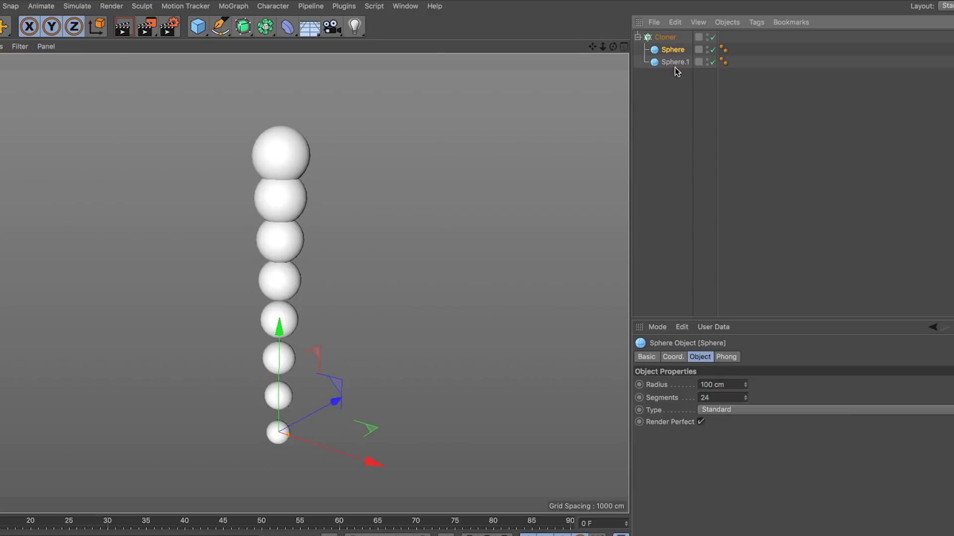
{"action": "left_click", "coordinate": [673, 63]}
{"action": "left_click", "coordinate": [673, 51]}
{"action": "left_click", "coordinate": [671, 52]}
{"action": "double_click", "coordinate": [720, 384]}
{"action": "type", "text": "50"}
{"action": "key", "text": "Return"}
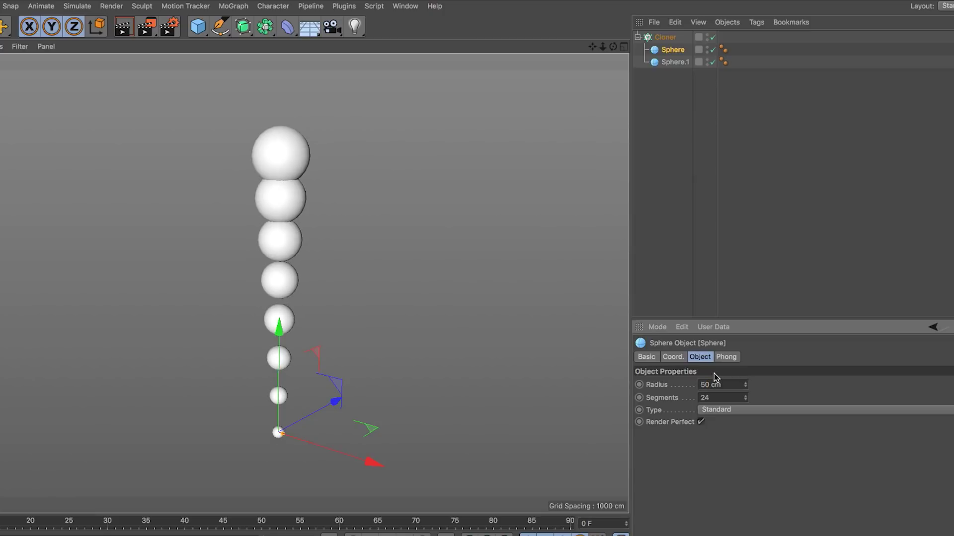
Set the second Sphere's radius to 30 cm, then 300 cm.
{"action": "left_click", "coordinate": [668, 63]}
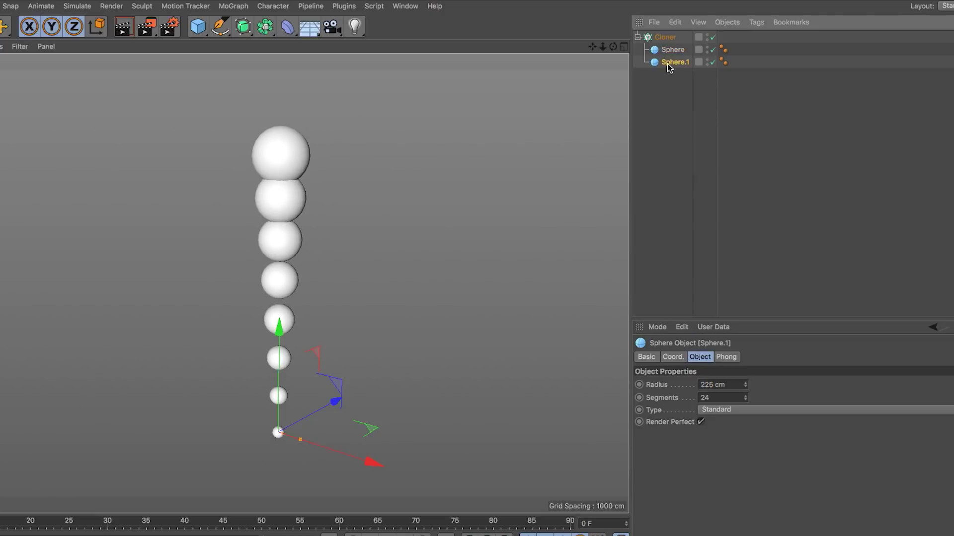
{"action": "double_click", "coordinate": [720, 384]}
{"action": "type", "text": "30"}
{"action": "key", "text": "Return"}
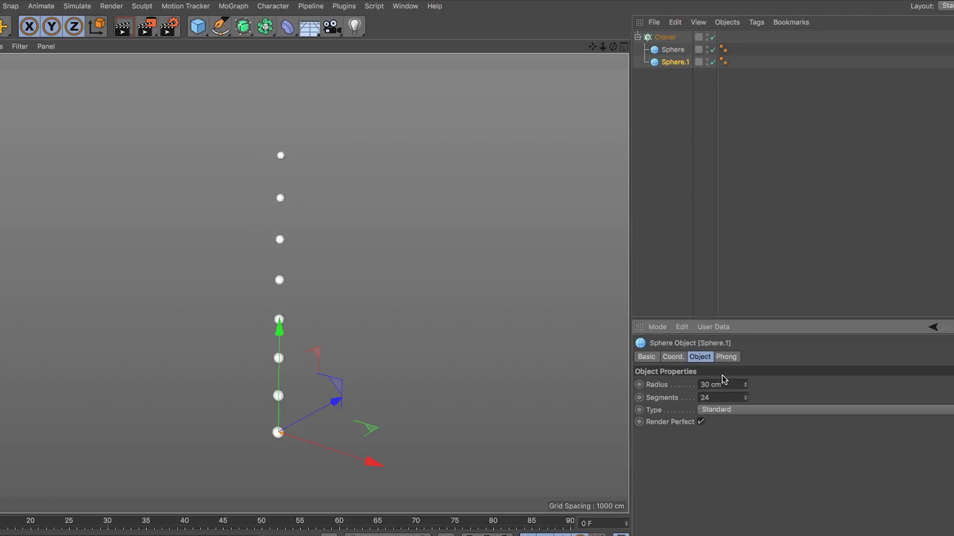
{"action": "type", "text": "300"}
{"action": "key", "text": "Return"}
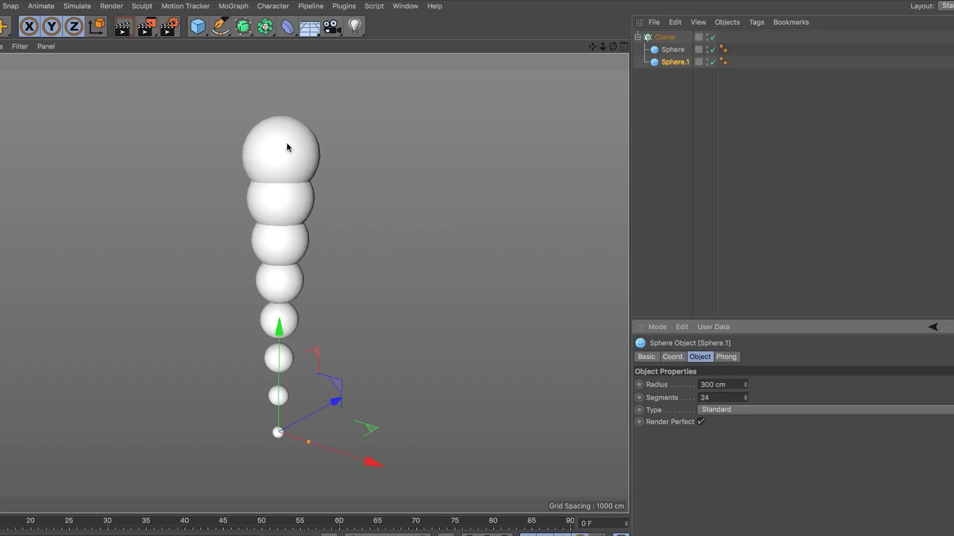
Raise the Cloner count to 27 and select both spheres.
{"action": "left_click", "coordinate": [670, 40]}
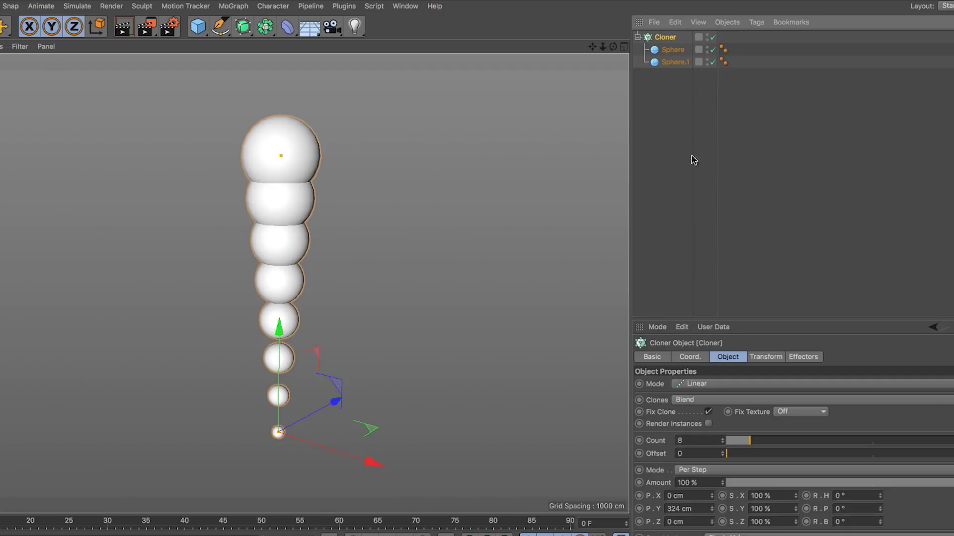
{"action": "left_click_drag", "start_coordinate": [756, 441], "coordinate": [804, 441]}
{"action": "scroll", "coordinate": [381, 255], "scroll_direction": "down", "scroll_amount": 5}
{"action": "left_click_drag", "start_coordinate": [348, 322], "coordinate": [424, 381], "text": "alt"}
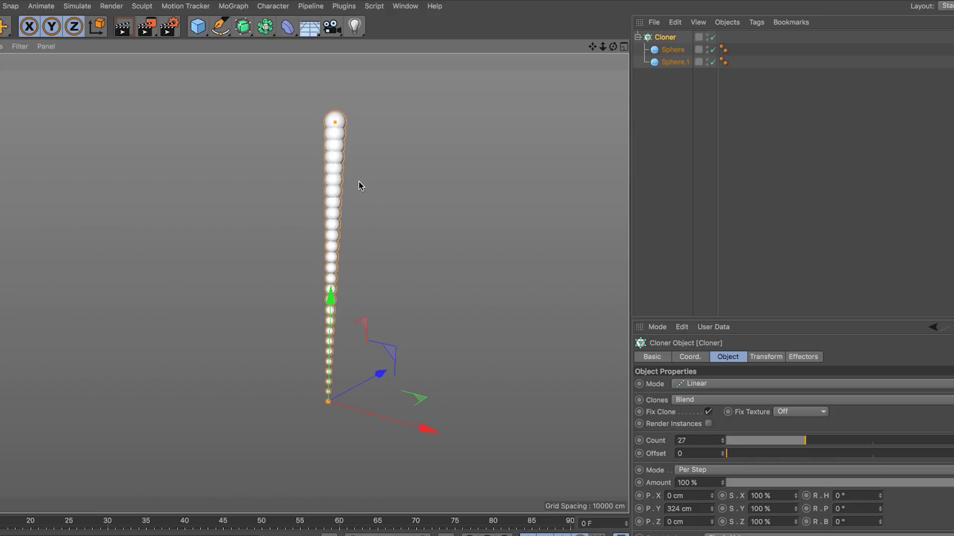
{"action": "left_click_drag", "start_coordinate": [682, 86], "coordinate": [658, 53]}
Delete both spheres and add a new Text spline object.
{"action": "key", "text": "Delete"}
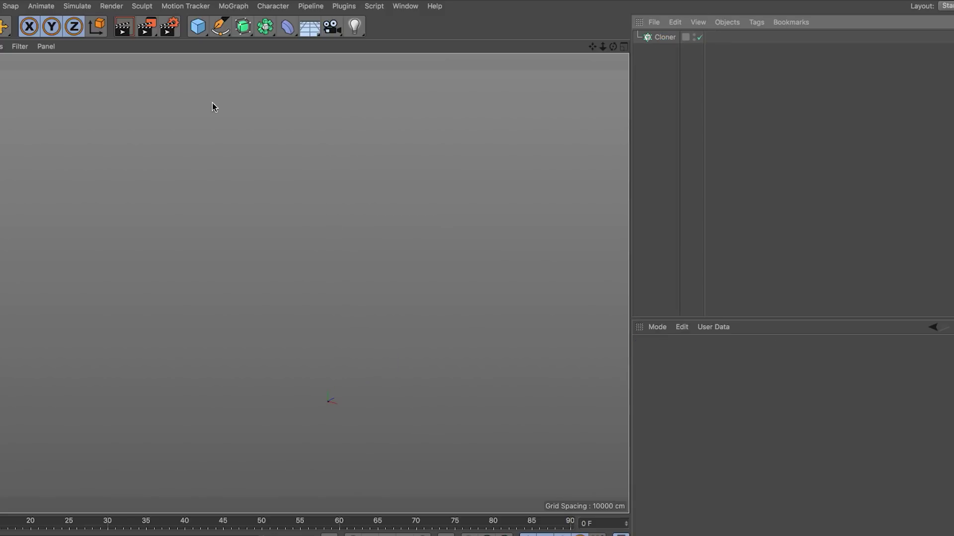
{"action": "left_click", "coordinate": [217, 27]}
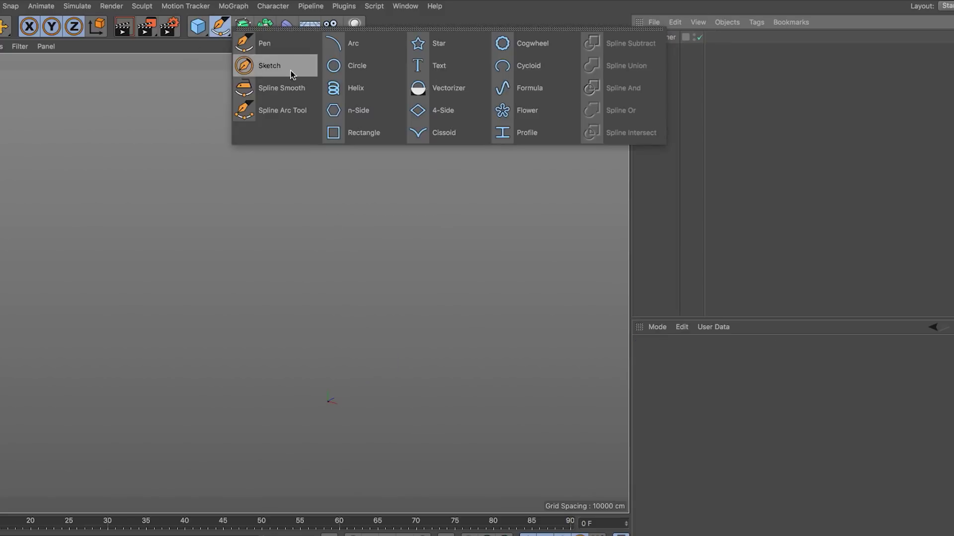
{"action": "left_click", "coordinate": [436, 67]}
Place the Text object under the Cloner and change its text to 1.
{"action": "scroll", "coordinate": [441, 296], "scroll_direction": "up", "scroll_amount": 8}
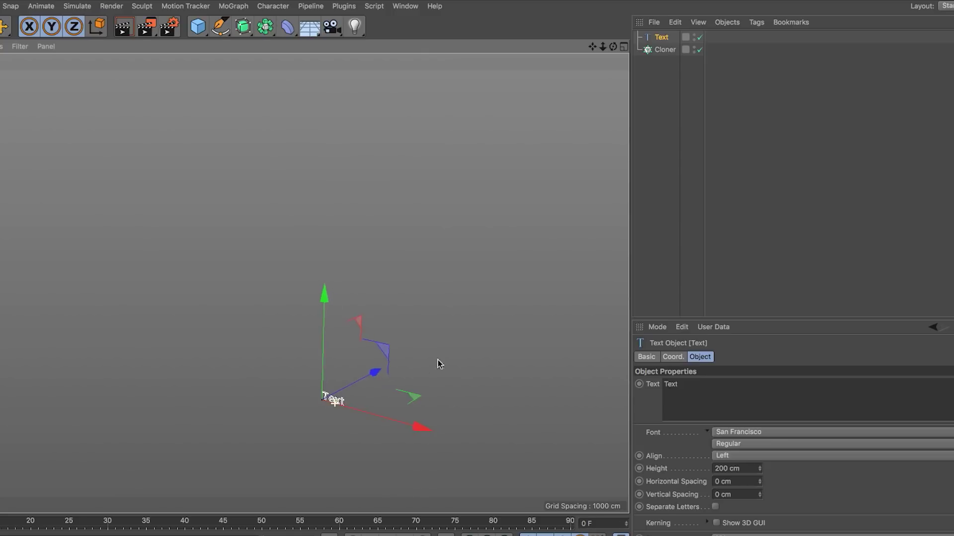
{"action": "scroll", "coordinate": [580, 258], "scroll_direction": "down", "scroll_amount": 3}
{"action": "left_click_drag", "start_coordinate": [661, 38], "coordinate": [668, 52]}
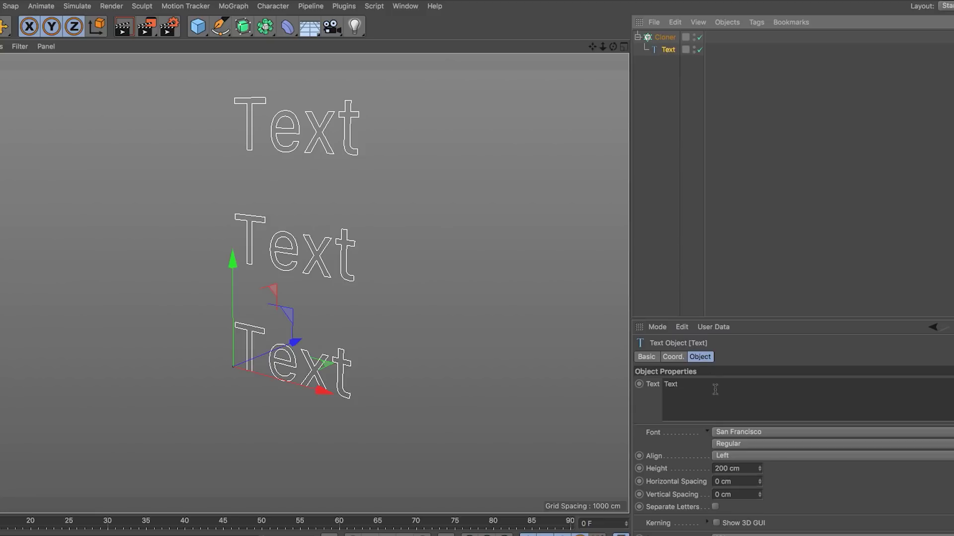
{"action": "double_click", "coordinate": [695, 390]}
{"action": "type", "text": "1"}
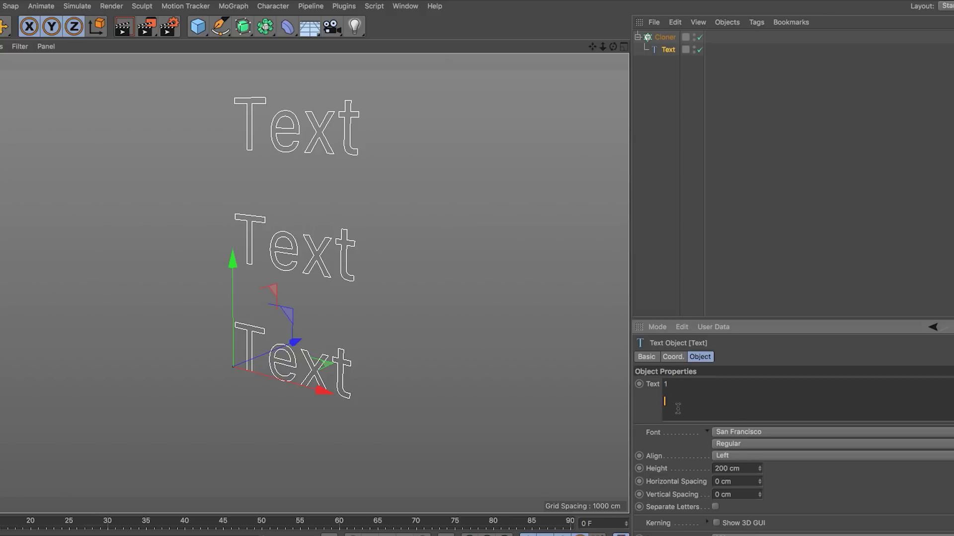
{"action": "key", "text": "Return"}
{"action": "key", "text": "BackSpace"}
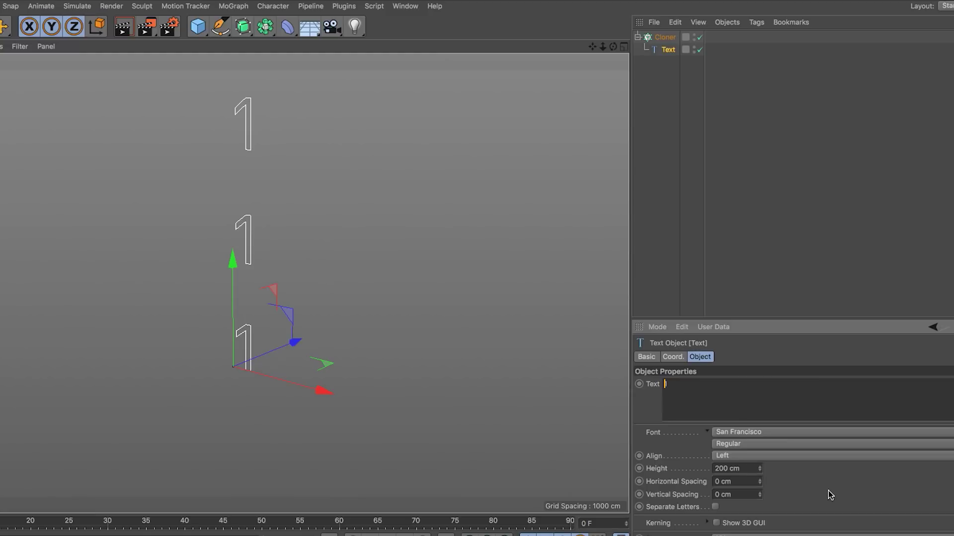
Duplicate the Text object as Text.1 and edit its value to 210.
{"action": "left_click_drag", "start_coordinate": [668, 49], "coordinate": [670, 61], "text": "super"}
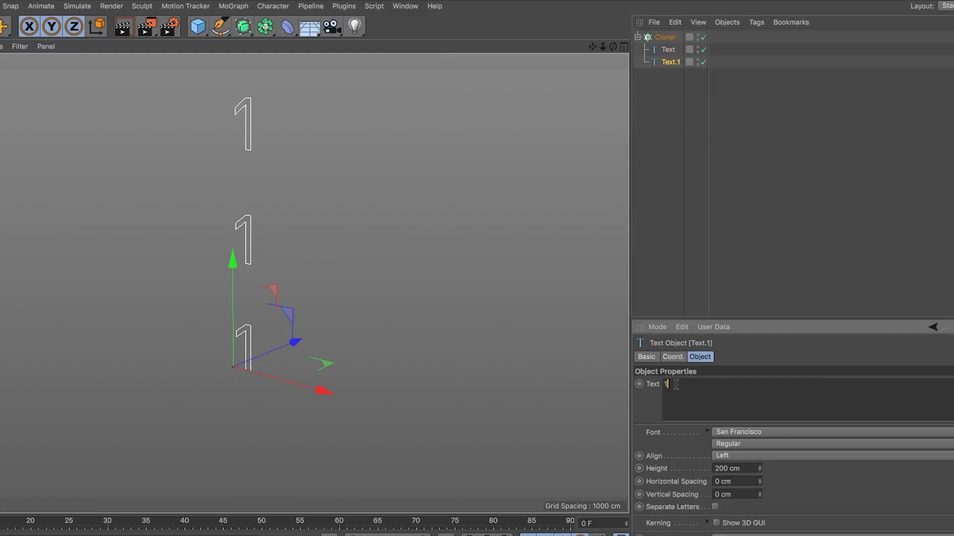
{"action": "type", "text": "0"}
{"action": "key", "text": "Left"}
{"action": "key", "text": "shift+Left"}
{"action": "type", "text": "2"}
{"action": "key", "text": "Return"}
{"action": "scroll", "coordinate": [353, 306], "scroll_direction": "down", "scroll_amount": 10}
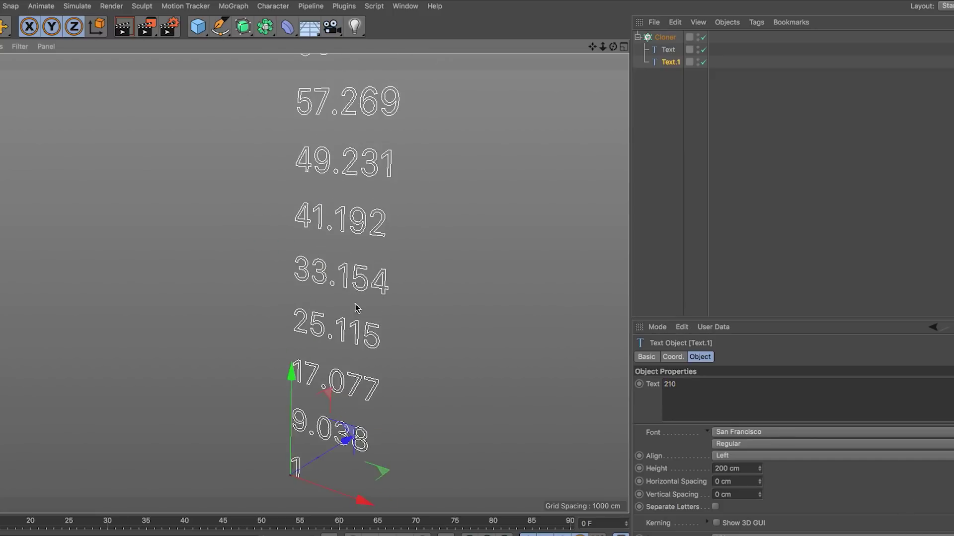
{"action": "scroll", "coordinate": [298, 317], "scroll_direction": "down", "scroll_amount": 5}
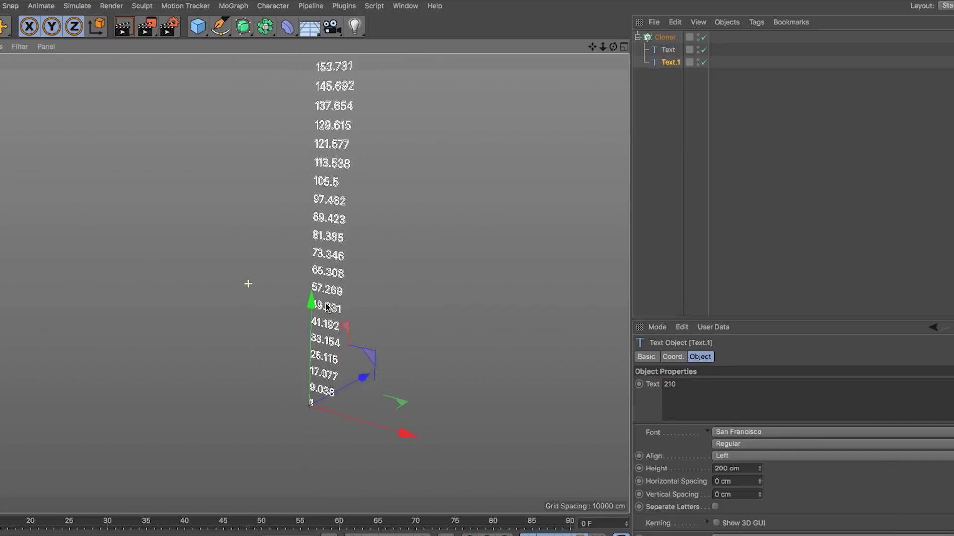
Set the Cloner count to 10.
{"action": "left_click", "coordinate": [666, 37]}
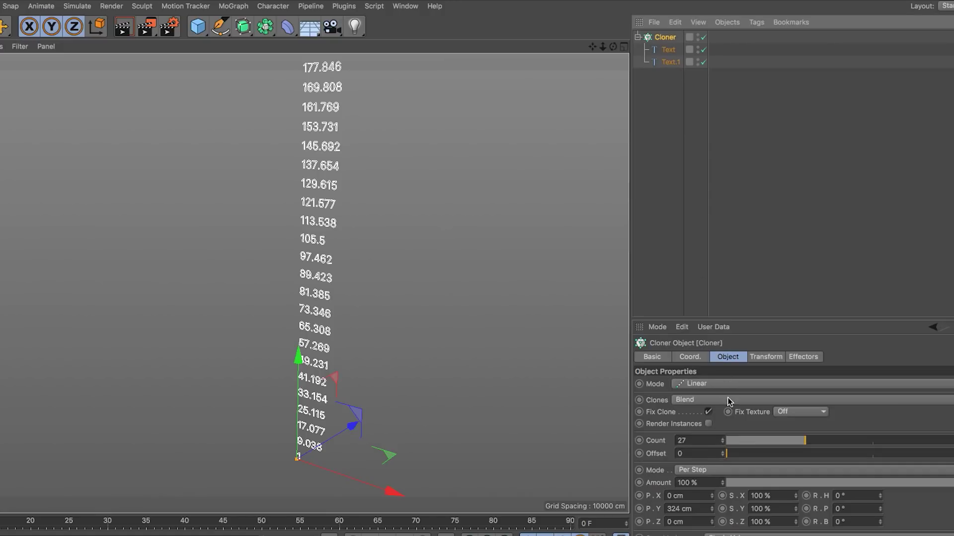
{"action": "left_click", "coordinate": [698, 440]}
{"action": "key", "text": "Return"}
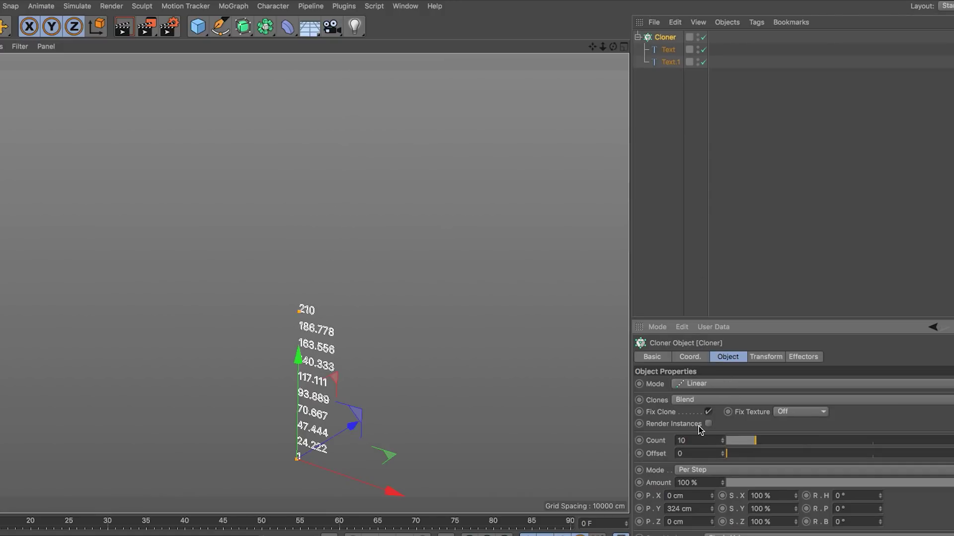
{"action": "middle_click_drag", "start_coordinate": [346, 394], "coordinate": [294, 258], "text": "alt"}
Change Text.1's text from 210 to 10 so clones read 1 to 10.
{"action": "left_click", "coordinate": [671, 62]}
{"action": "double_click", "coordinate": [669, 384]}
{"action": "type", "text": "10"}
{"action": "key", "text": "Return"}
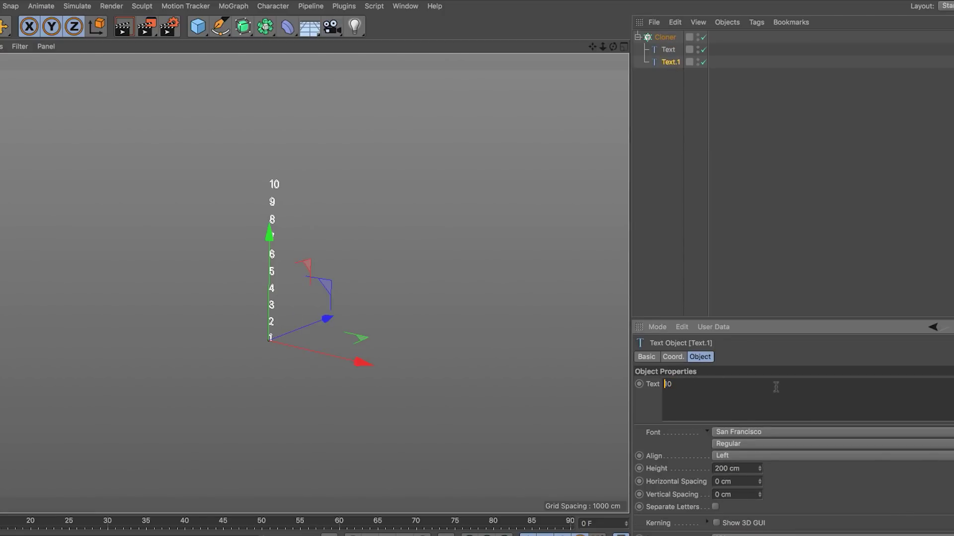
{"action": "key", "text": "super+z"}
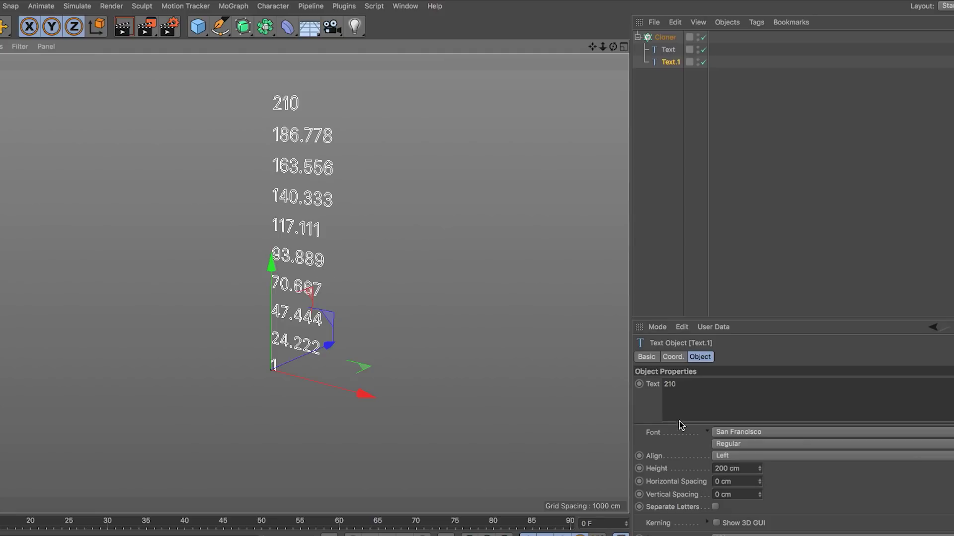
{"action": "double_click", "coordinate": [696, 393]}
{"action": "type", "text": "10"}
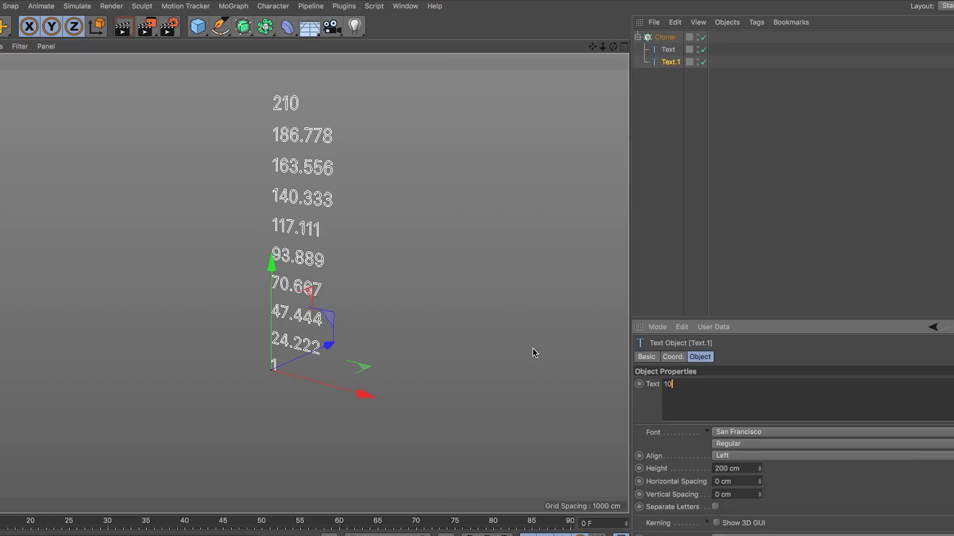
{"action": "key", "text": "Return"}
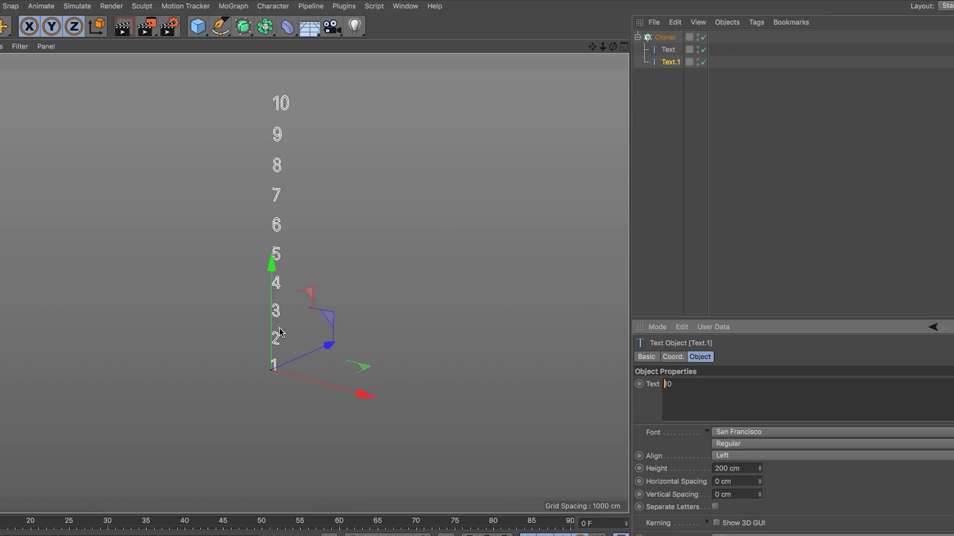
{"action": "type", "text": "2"}
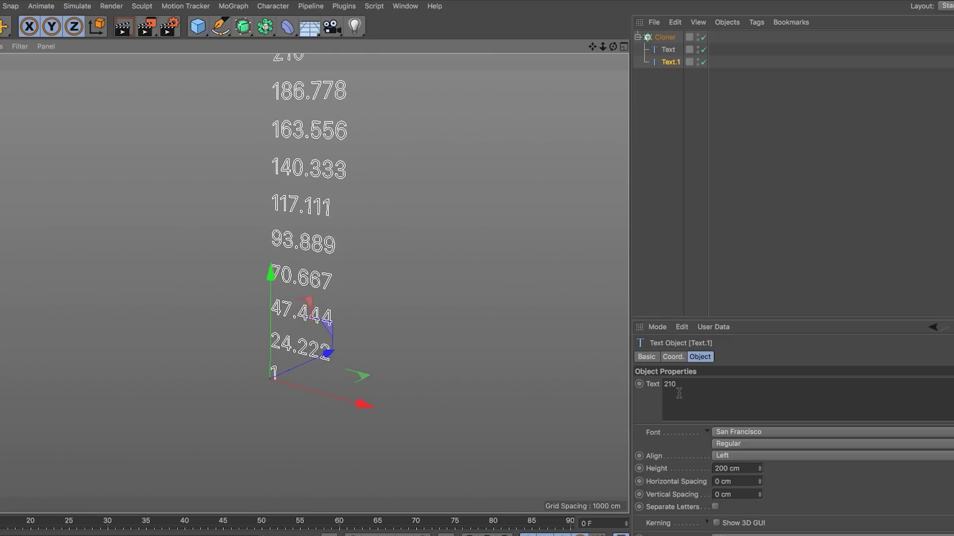
{"action": "left_click_drag", "start_coordinate": [670, 385], "coordinate": [587, 375]}
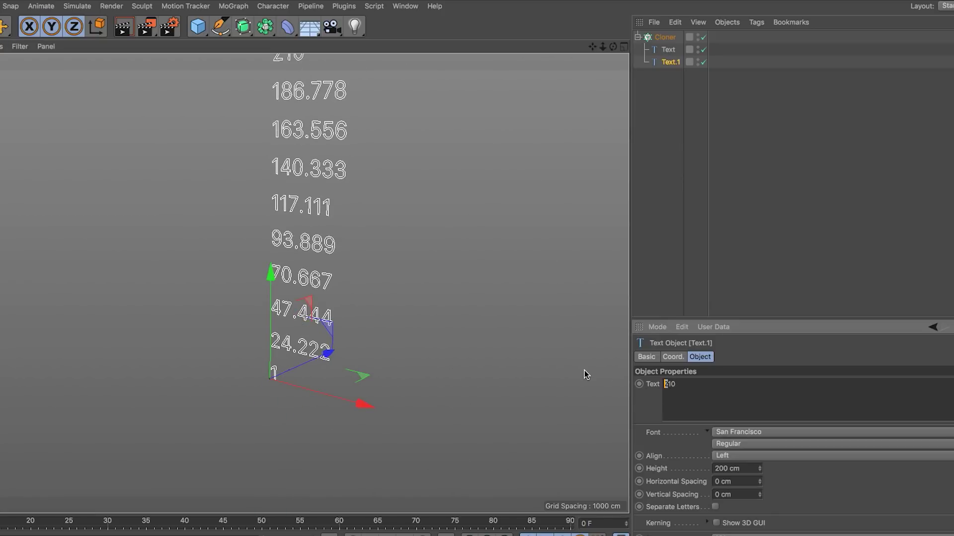
{"action": "key", "text": "BackSpace"}
Inspect the Cloner and both Text objects' values.
{"action": "left_click", "coordinate": [777, 180]}
{"action": "scroll", "coordinate": [283, 300], "scroll_direction": "down", "scroll_amount": 3}
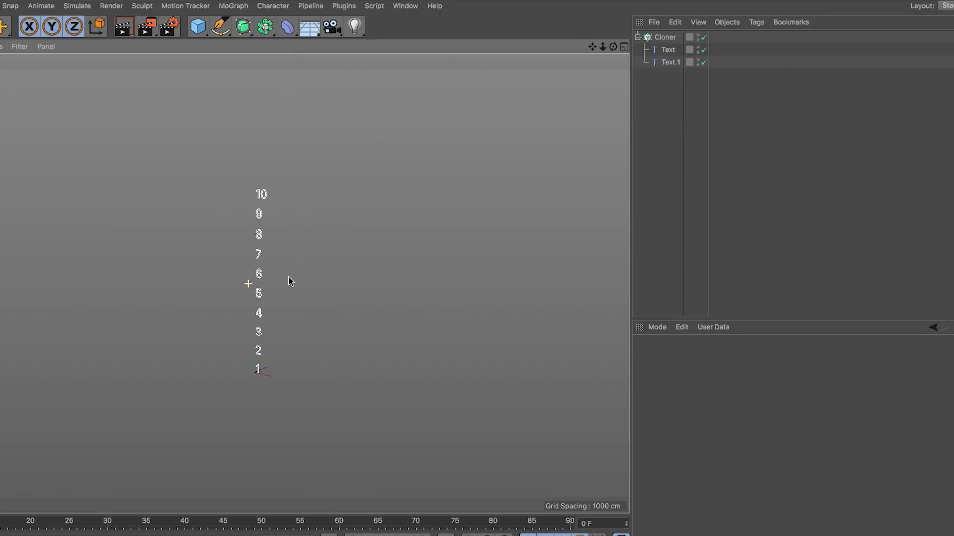
{"action": "scroll", "coordinate": [298, 291], "scroll_direction": "up", "scroll_amount": 2}
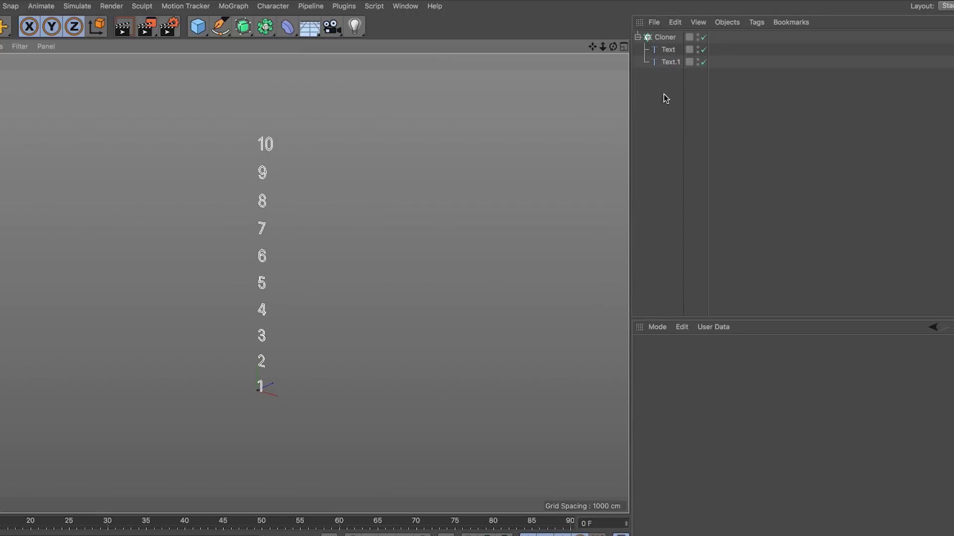
{"action": "left_click", "coordinate": [664, 37]}
{"action": "left_click", "coordinate": [670, 48]}
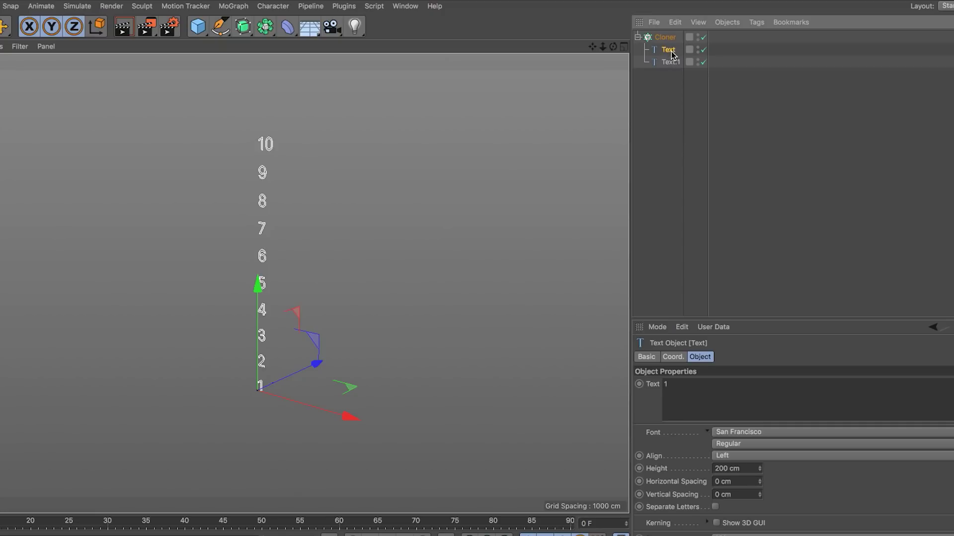
{"action": "left_click", "coordinate": [678, 390]}
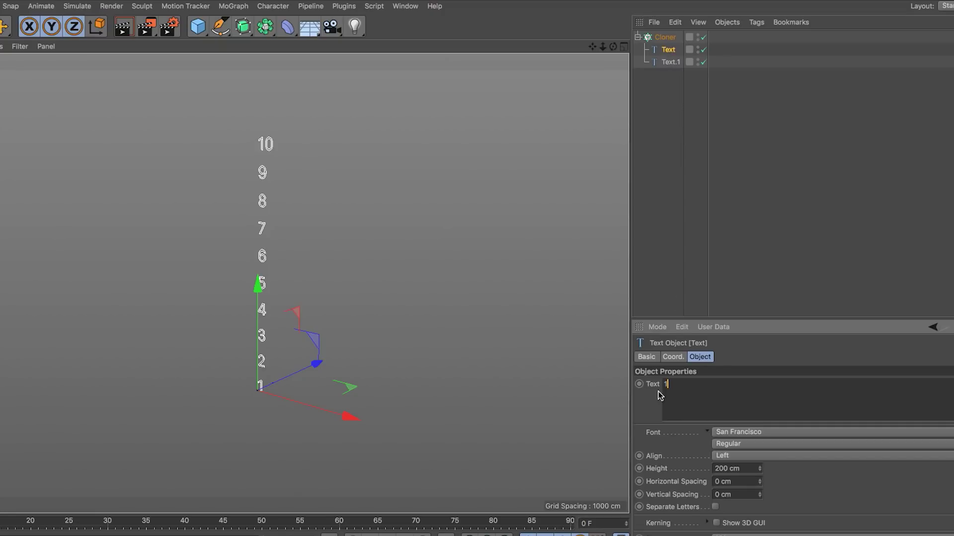
{"action": "left_click", "coordinate": [671, 65]}
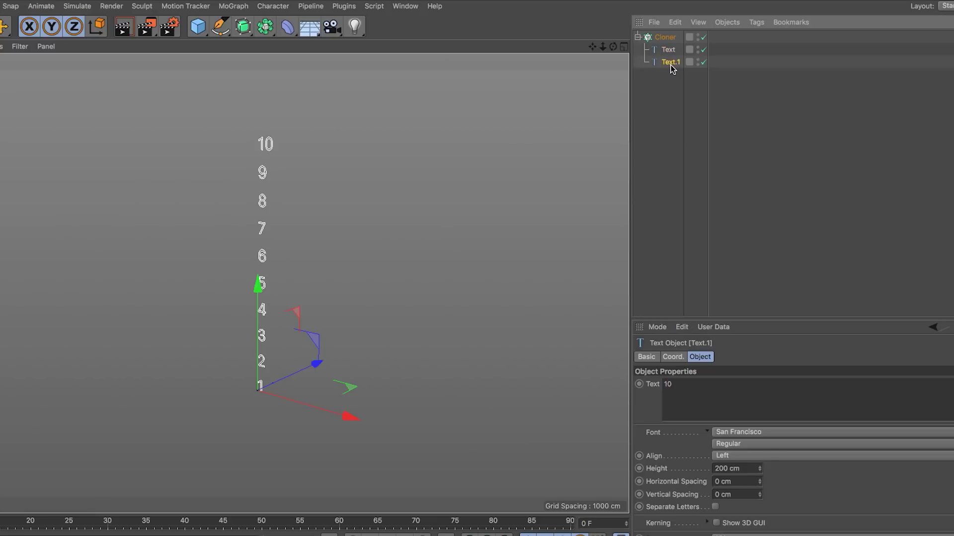
Try a Cloner count of 11.
{"action": "left_click", "coordinate": [666, 38]}
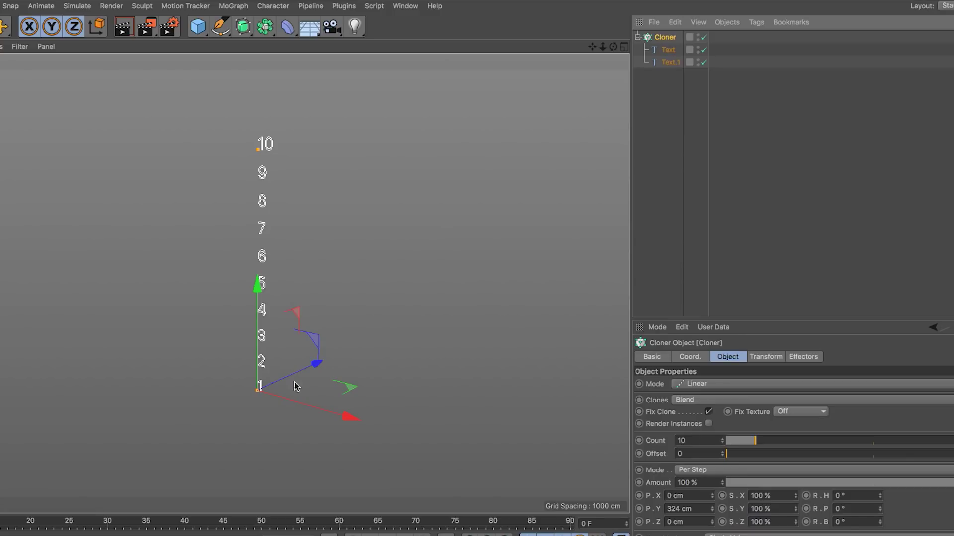
{"action": "double_click", "coordinate": [681, 441]}
{"action": "type", "text": "11"}
{"action": "key", "text": "Return"}
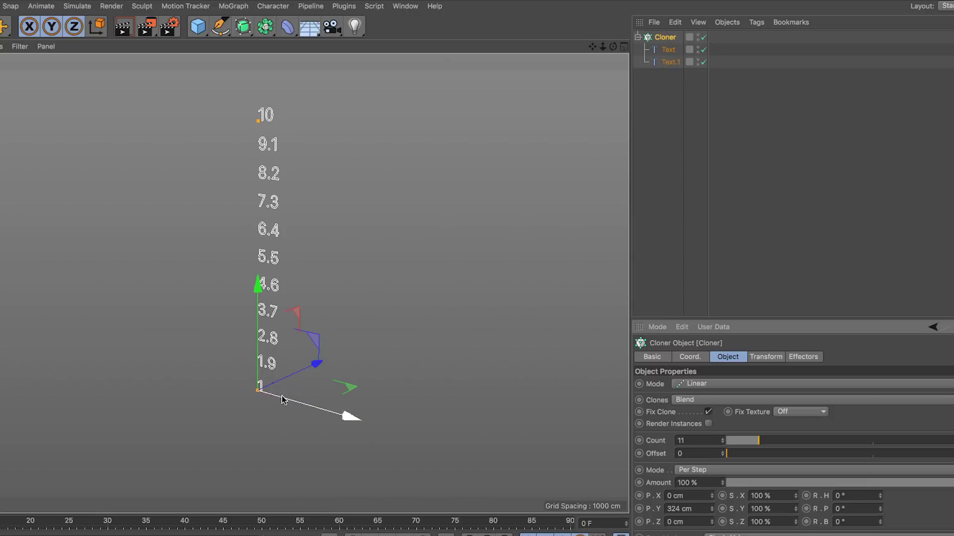
{"action": "double_click", "coordinate": [712, 442]}
Set the Cloner count back to 10 and check both Text objects.
{"action": "left_click", "coordinate": [671, 61]}
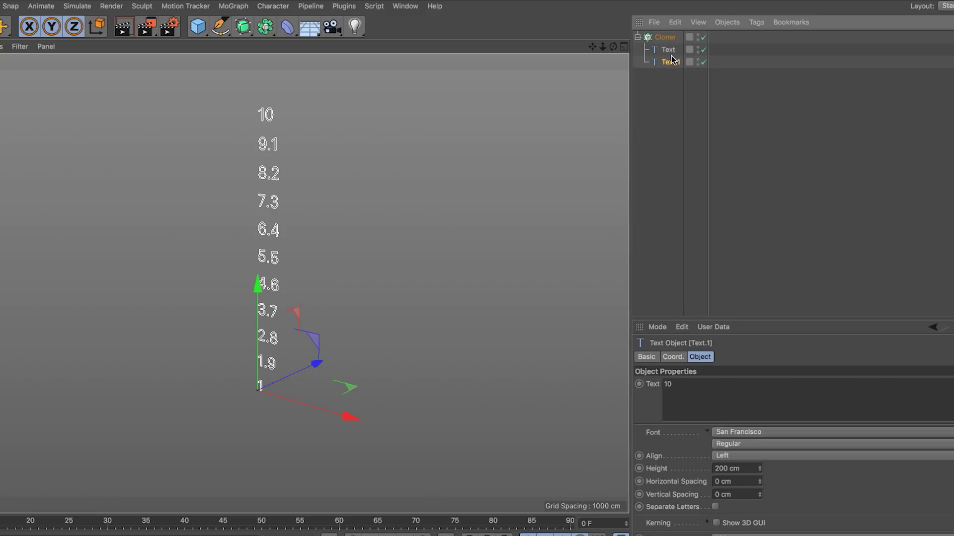
{"action": "left_click", "coordinate": [668, 37]}
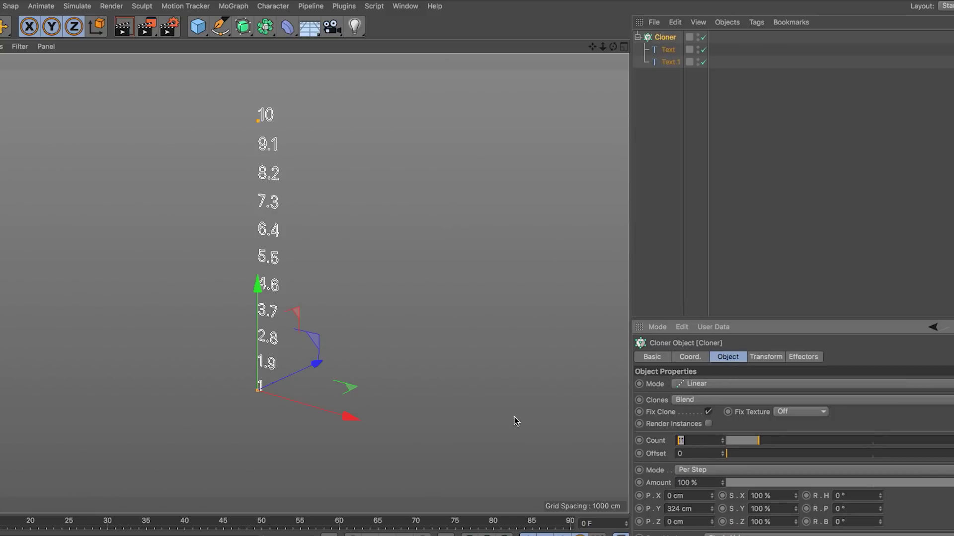
{"action": "type", "text": "10"}
{"action": "key", "text": "Return"}
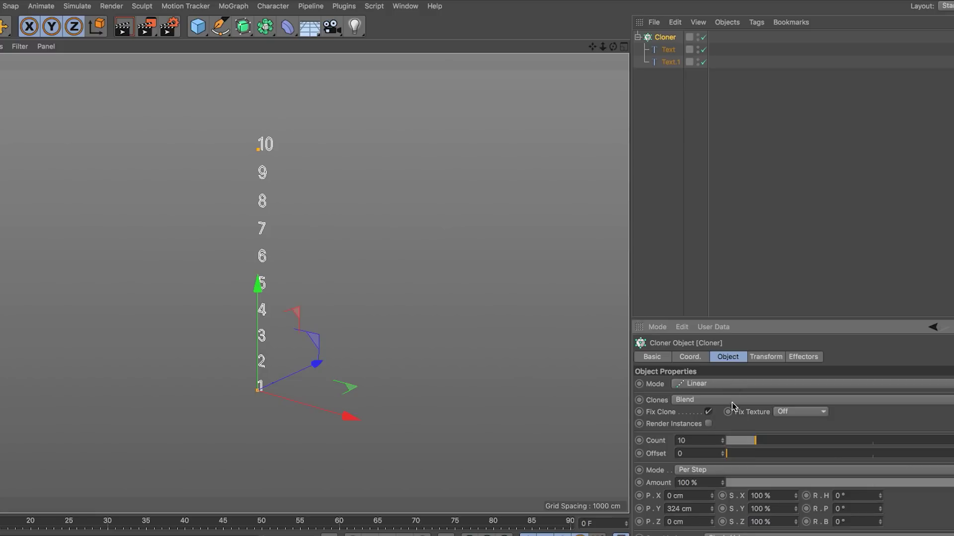
{"action": "left_click", "coordinate": [676, 440]}
{"action": "left_click", "coordinate": [672, 53]}
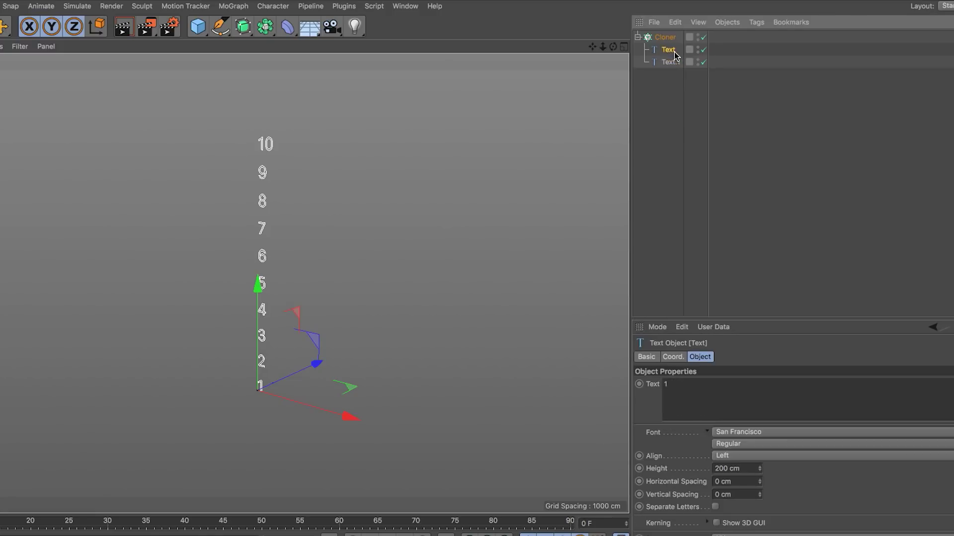
{"action": "left_click", "coordinate": [671, 62]}
Add an XPresso tag to the first Text object via Cinema 4D Tags.
{"action": "right_click", "coordinate": [669, 54]}
{"action": "mouse_move", "coordinate": [795, 58]}
{"action": "left_click", "coordinate": [899, 425]}
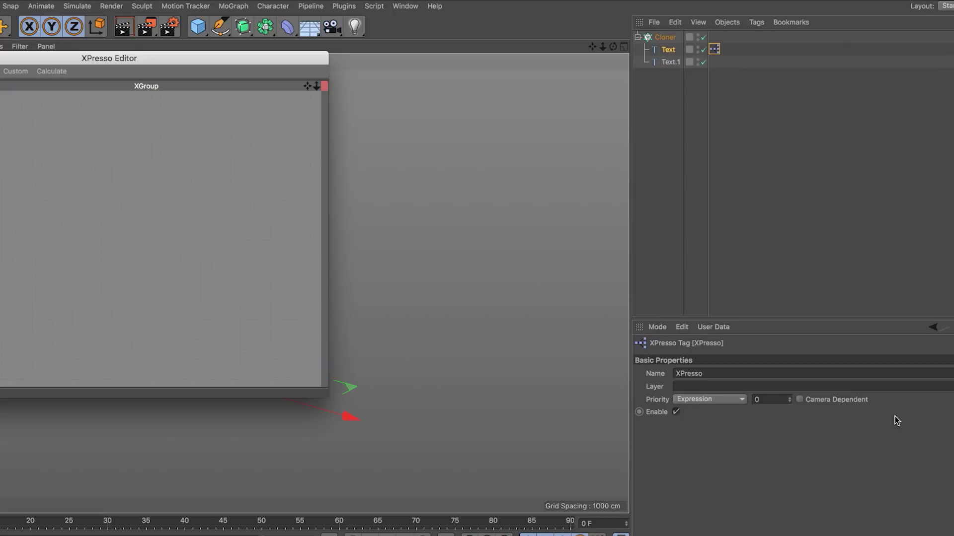
Move the XPresso Editor window beside the viewport.
{"action": "left_click_drag", "start_coordinate": [280, 58], "coordinate": [723, 163]}
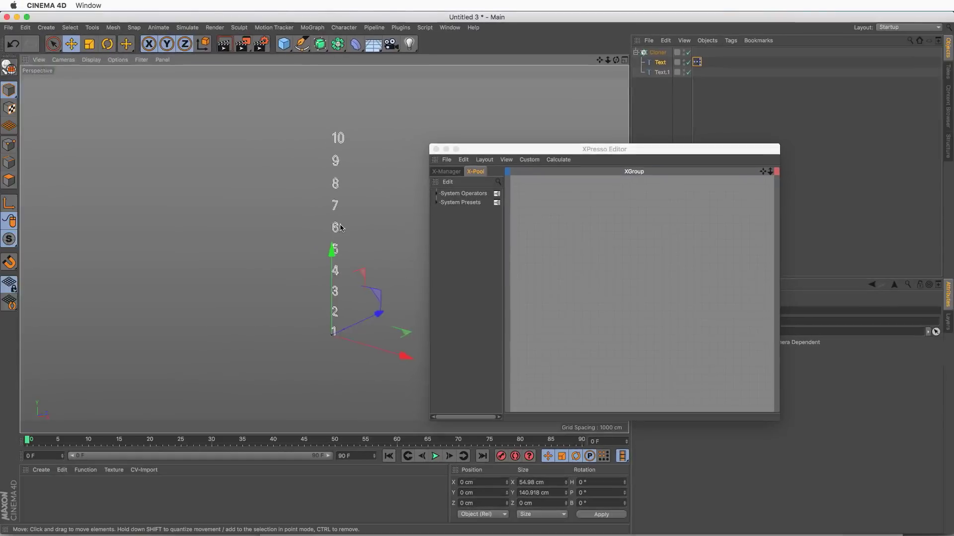
{"action": "left_click_drag", "start_coordinate": [253, 286], "coordinate": [8, 238], "text": "alt"}
{"action": "left_click_drag", "start_coordinate": [132, 212], "coordinate": [323, 249], "text": "alt"}
{"action": "left_click_drag", "start_coordinate": [485, 152], "coordinate": [291, 121]}
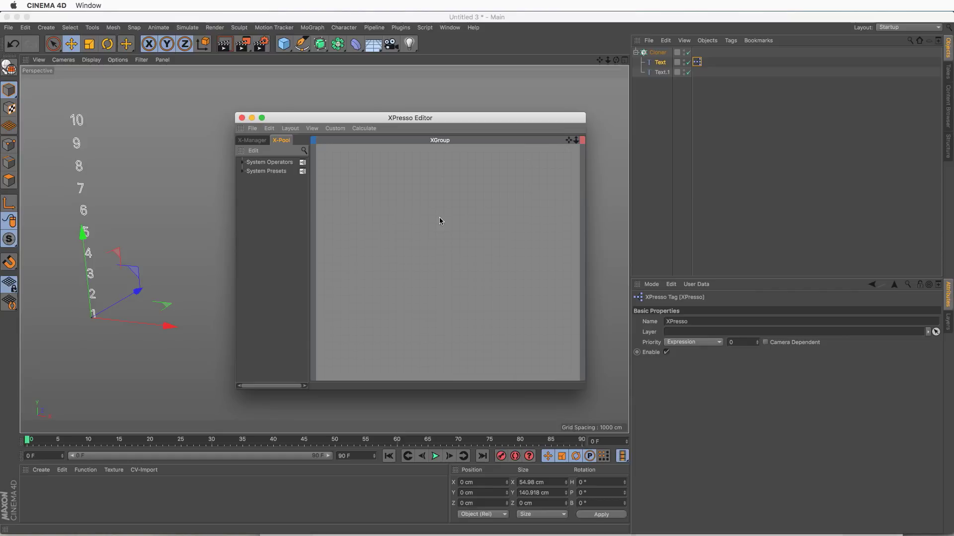
Add the first text object as an XPresso node with a Text input port.
{"action": "left_click_drag", "start_coordinate": [664, 65], "coordinate": [460, 206]}
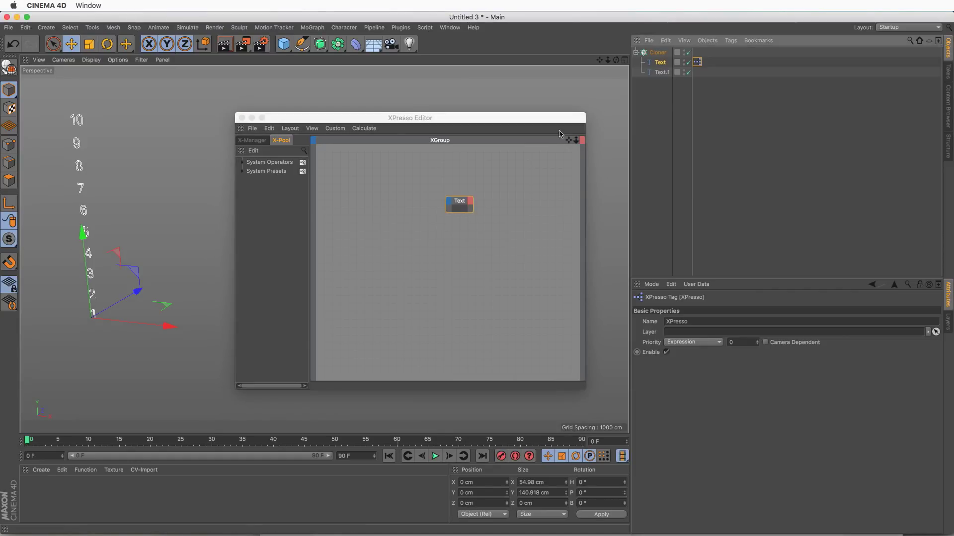
{"action": "left_click", "coordinate": [660, 62]}
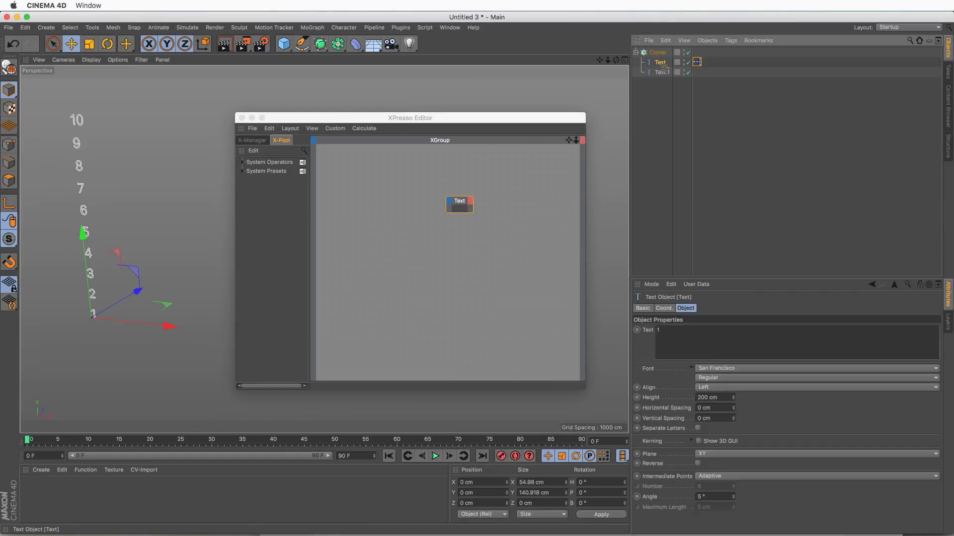
{"action": "left_click", "coordinate": [649, 332]}
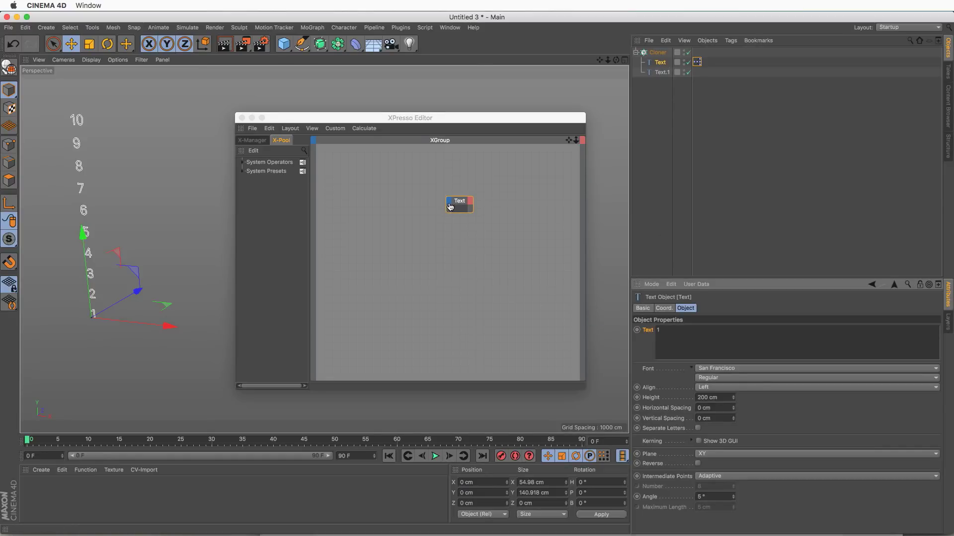
{"action": "left_click_drag", "start_coordinate": [450, 206], "coordinate": [451, 208]}
{"action": "left_click", "coordinate": [471, 213]}
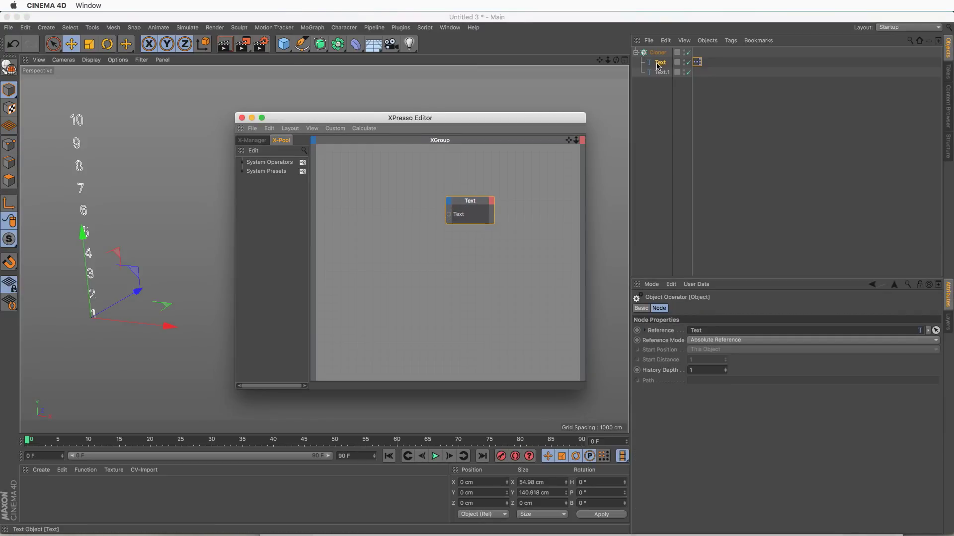
Add a second node for the text object and wire its Name output into the Text input.
{"action": "left_click_drag", "start_coordinate": [660, 64], "coordinate": [363, 209]}
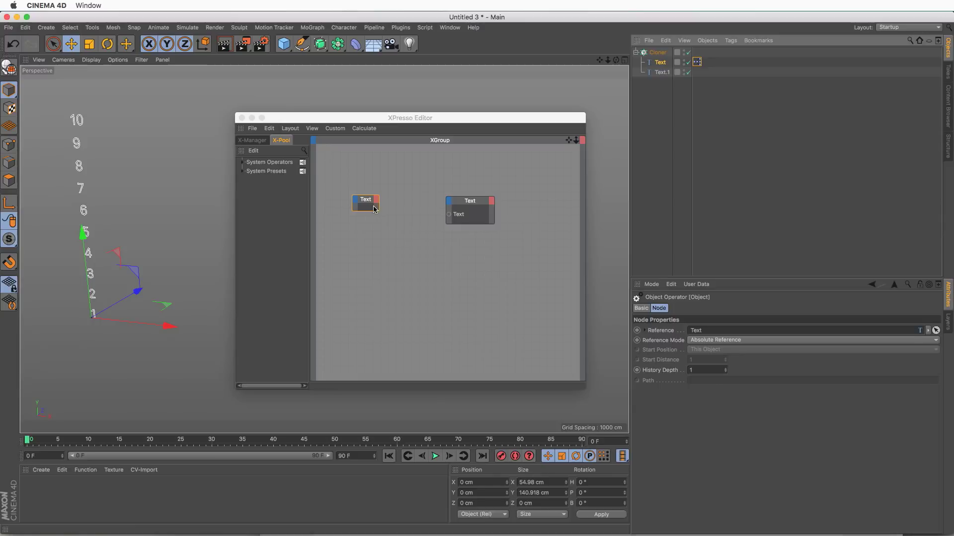
{"action": "left_click", "coordinate": [660, 63]}
{"action": "left_click", "coordinate": [643, 309]}
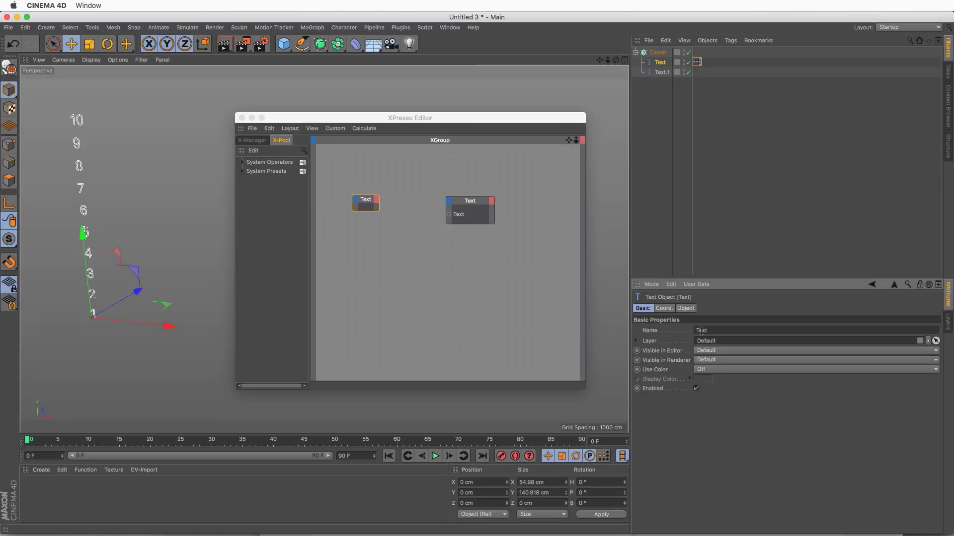
{"action": "left_click_drag", "start_coordinate": [651, 331], "coordinate": [377, 203]}
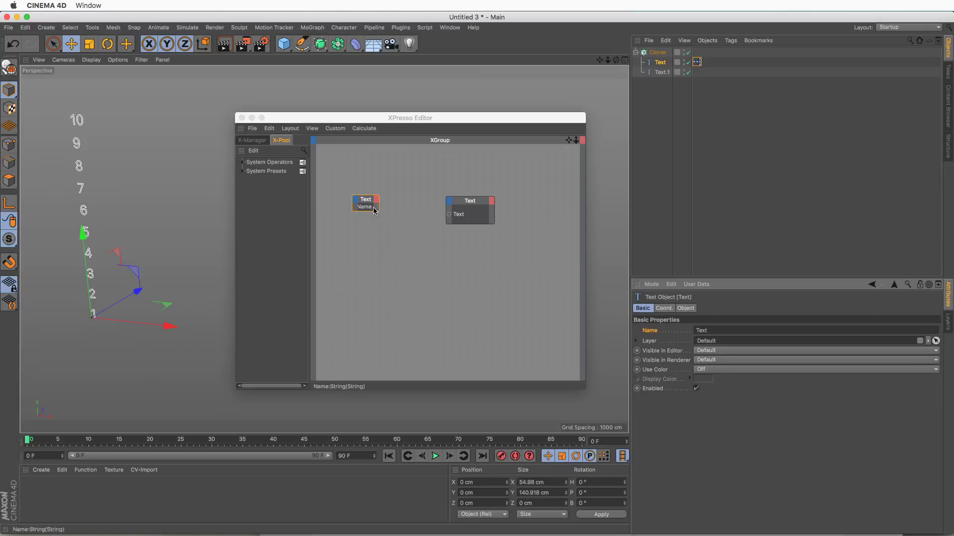
{"action": "left_click", "coordinate": [402, 217]}
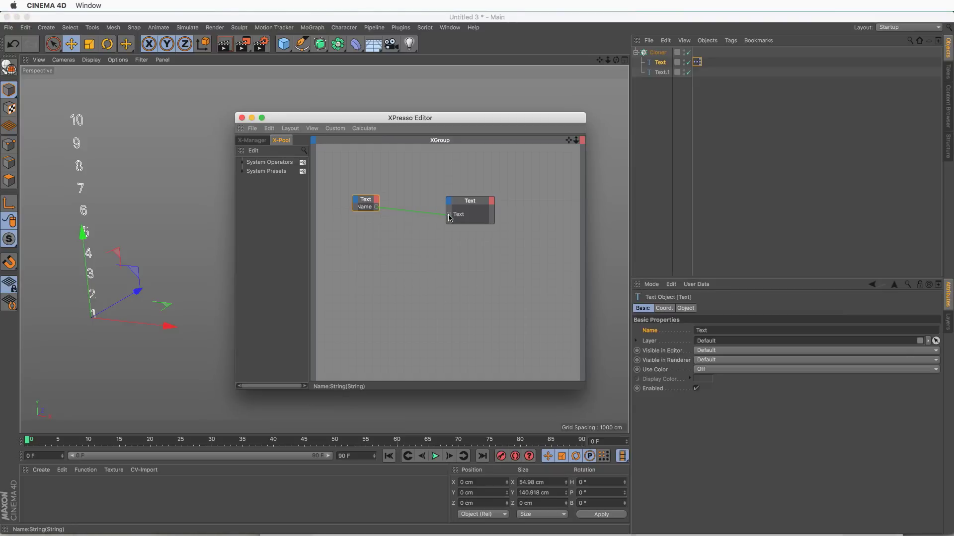
{"action": "left_click_drag", "start_coordinate": [450, 218], "coordinate": [449, 215]}
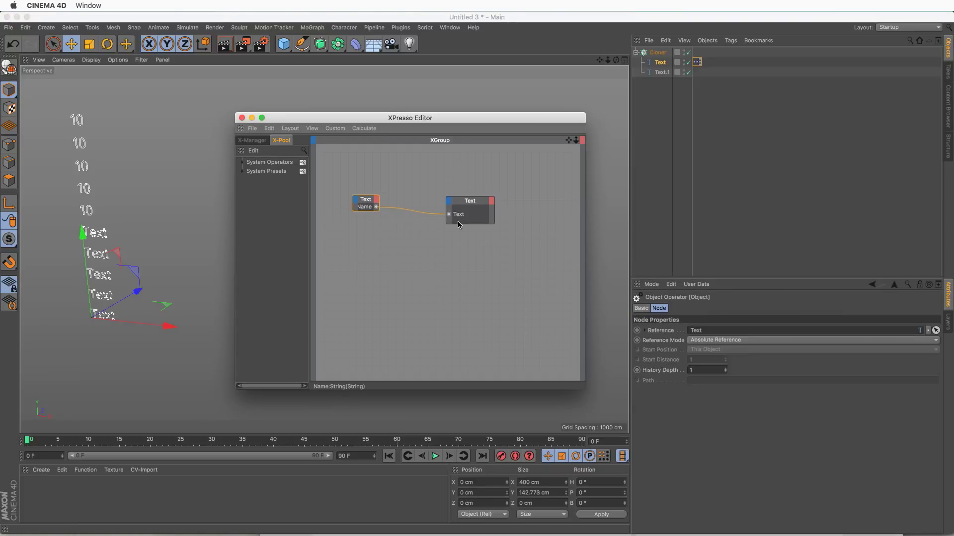
Rename the first text object to 1.
{"action": "double_click", "coordinate": [660, 62]}
{"action": "type", "text": "1"}
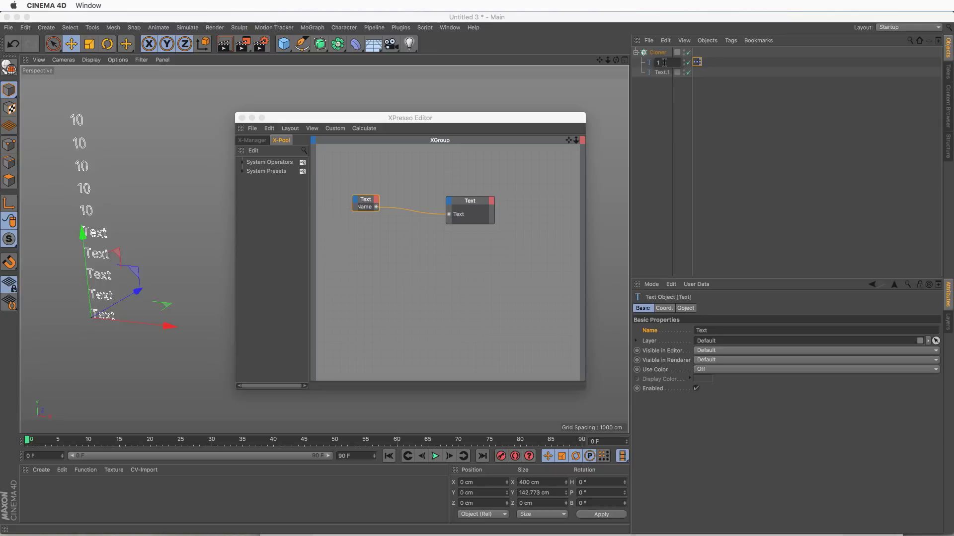
{"action": "key", "text": "Return"}
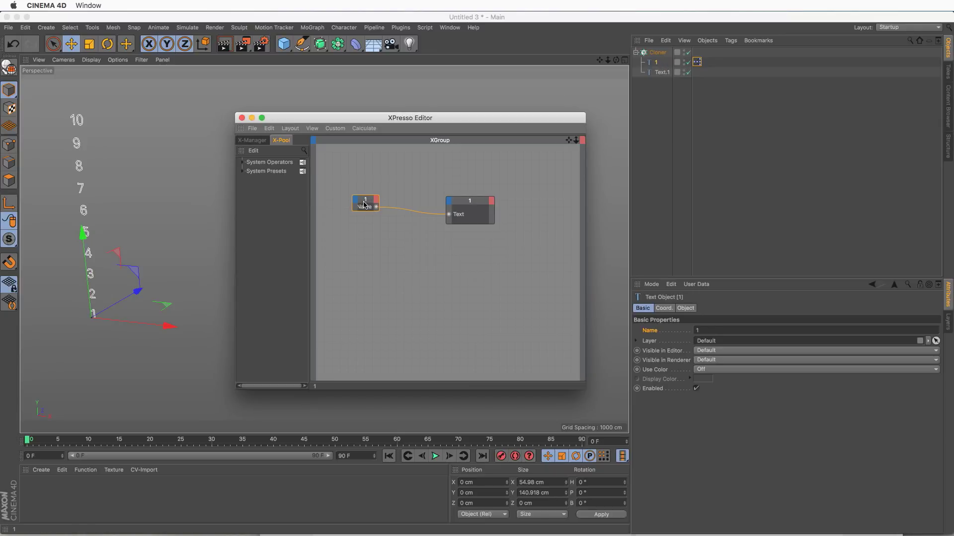
{"action": "left_click", "coordinate": [657, 62]}
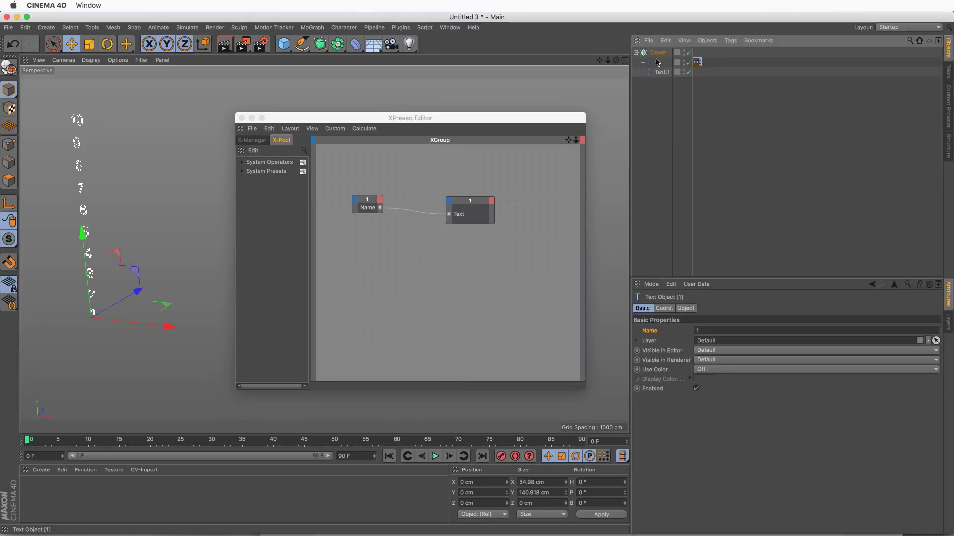
Set both XPresso nodes to Relative Reference mode.
{"action": "left_click", "coordinate": [474, 205]}
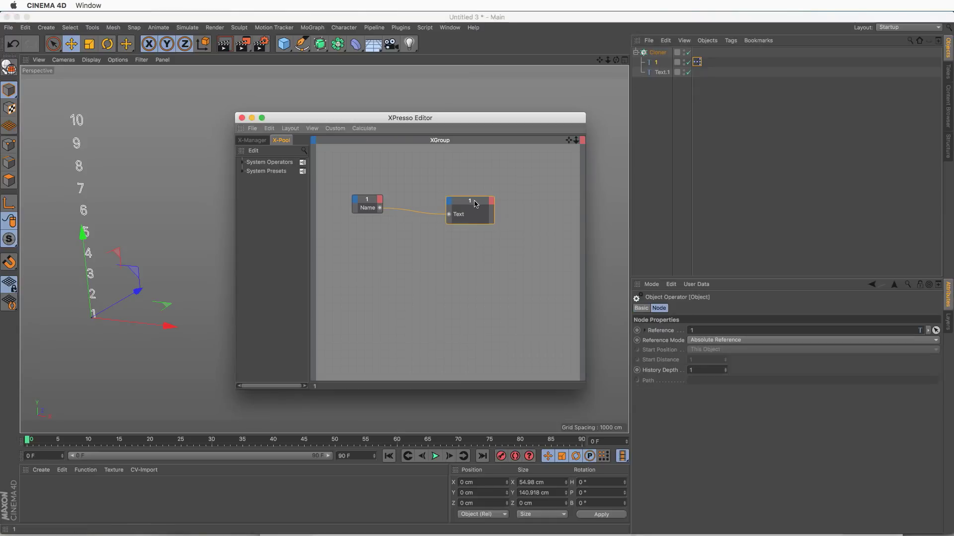
{"action": "left_click", "coordinate": [656, 63]}
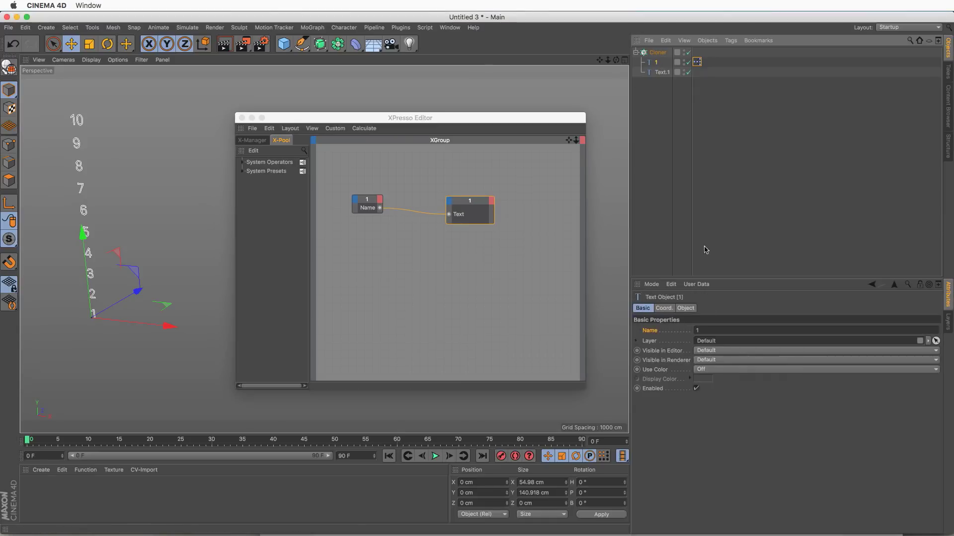
{"action": "left_click", "coordinate": [686, 308]}
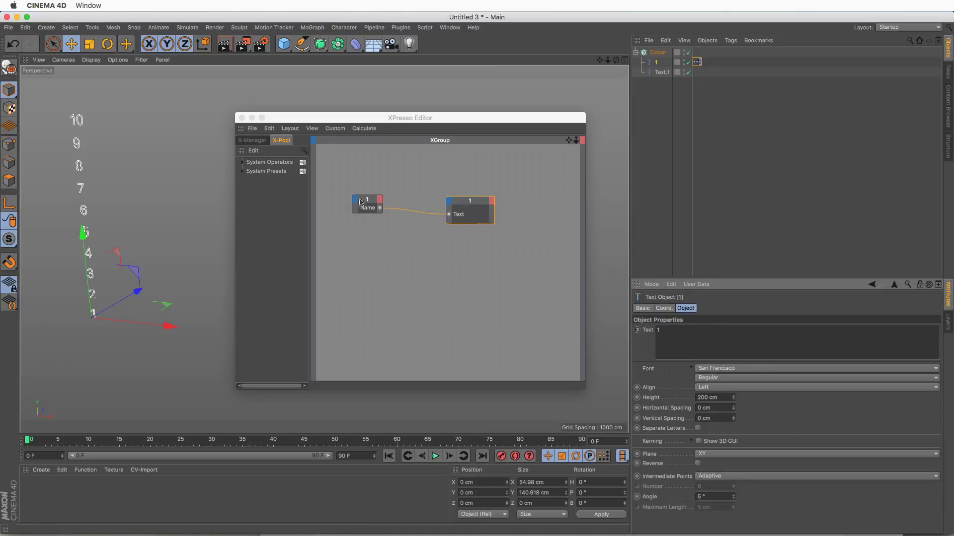
{"action": "left_click_drag", "start_coordinate": [349, 182], "coordinate": [494, 248]}
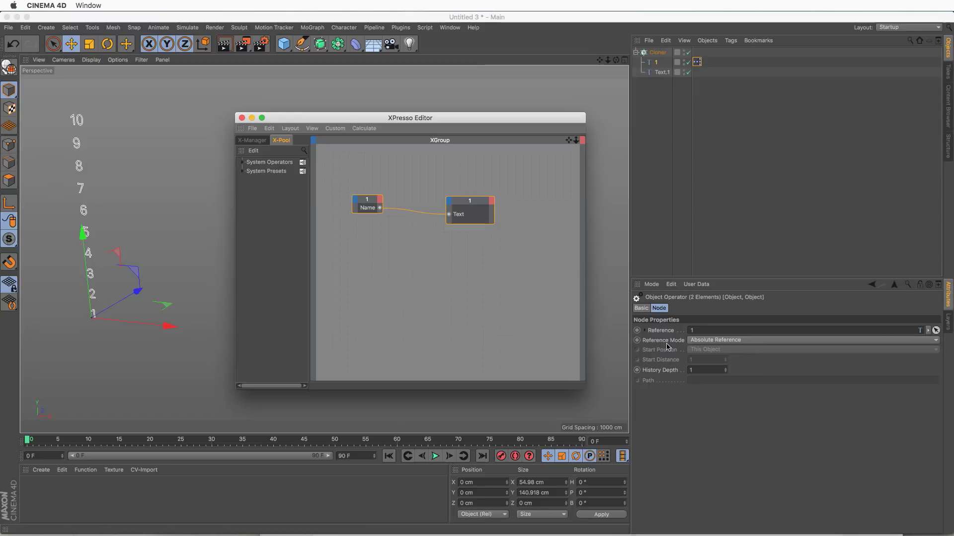
{"action": "left_click", "coordinate": [709, 340]}
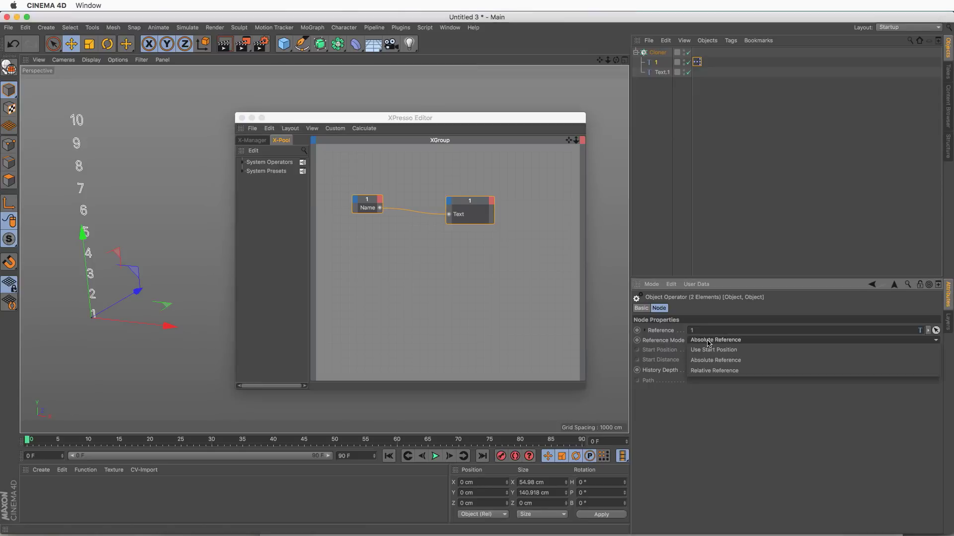
{"action": "left_click", "coordinate": [706, 370]}
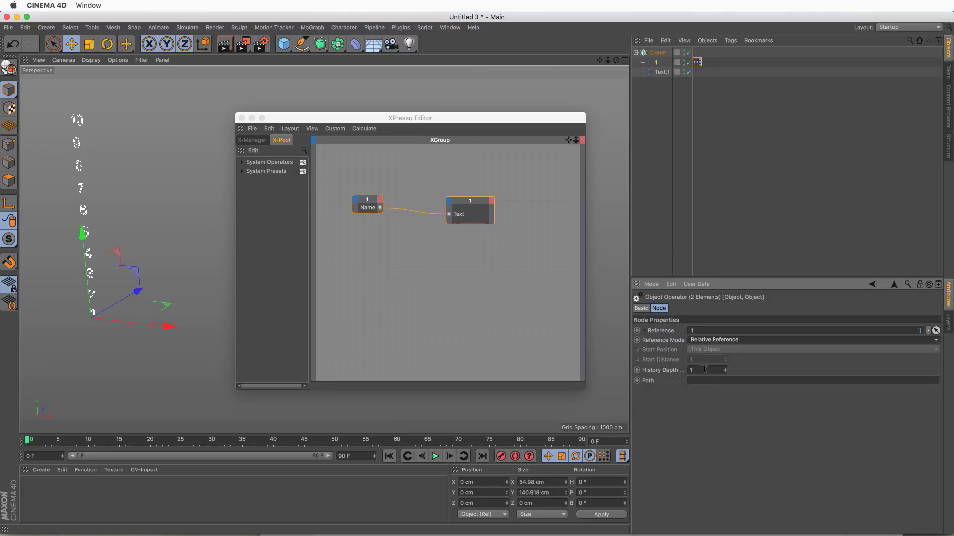
Copy the XPresso tag onto Text.1 and rename that object 10, then 12.
{"action": "left_click", "coordinate": [242, 118]}
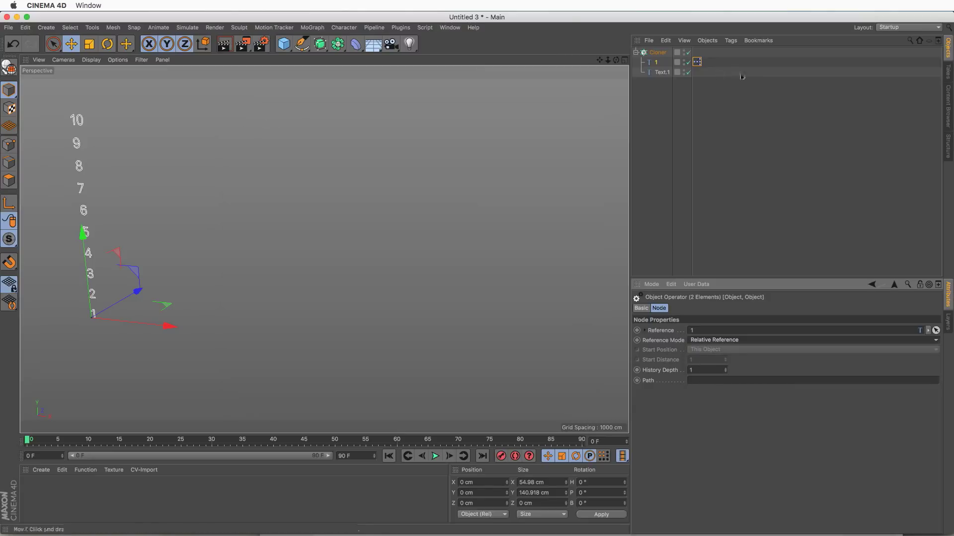
{"action": "left_click_drag", "start_coordinate": [697, 62], "coordinate": [698, 74], "text": "super"}
{"action": "double_click", "coordinate": [662, 72]}
{"action": "type", "text": "10"}
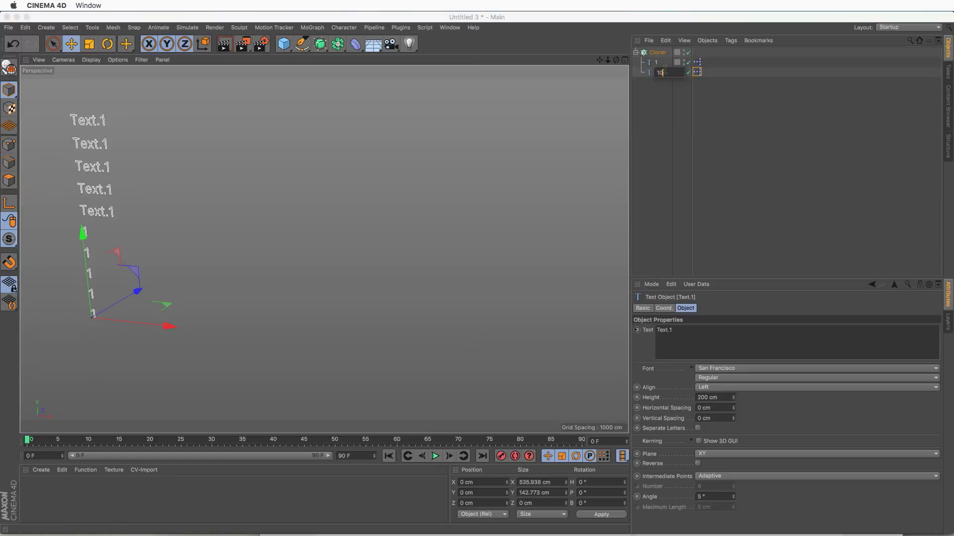
{"action": "key", "text": "Return"}
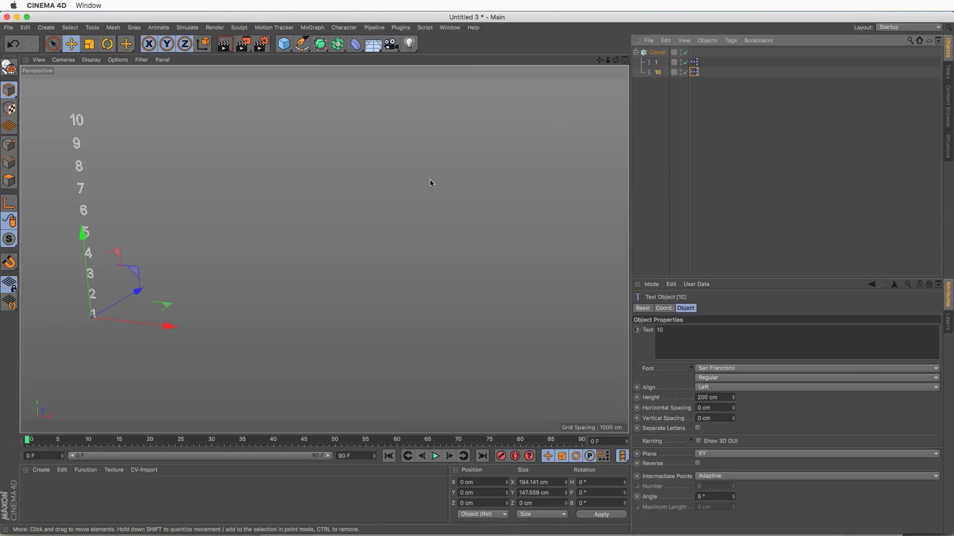
{"action": "double_click", "coordinate": [658, 72]}
{"action": "key", "text": "Return"}
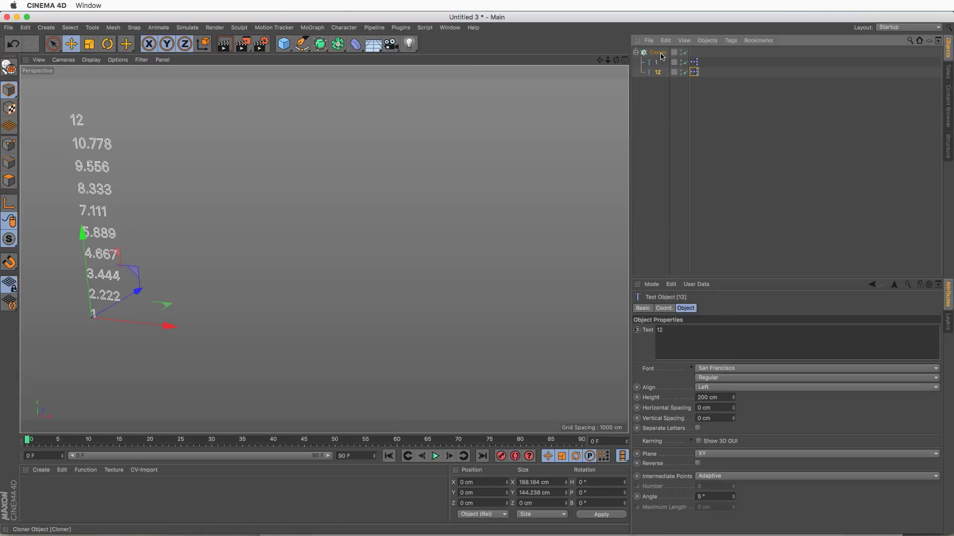
Set the cloner's count to 12.
{"action": "left_click", "coordinate": [661, 54]}
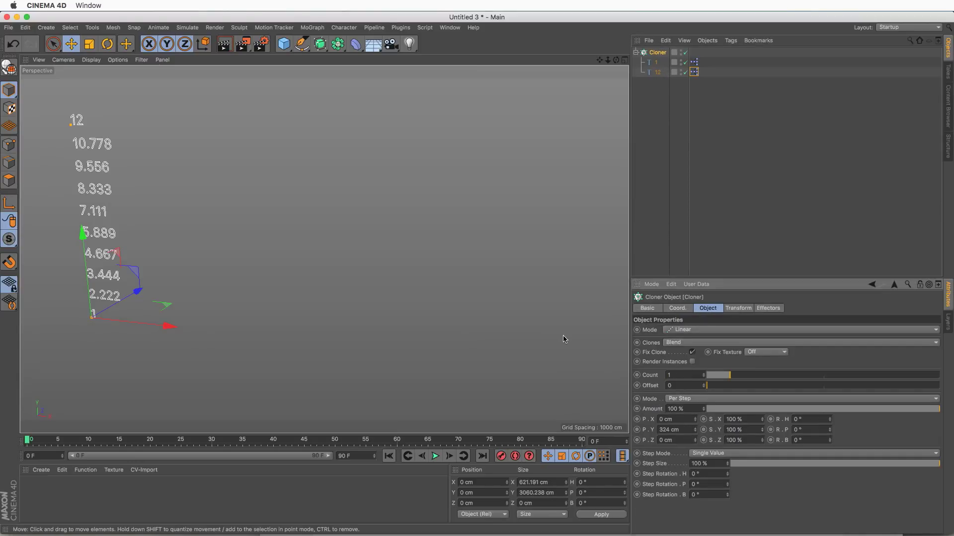
{"action": "type", "text": "12"}
{"action": "key", "text": "Return"}
{"action": "scroll", "coordinate": [332, 230], "scroll_direction": "down", "scroll_amount": 2}
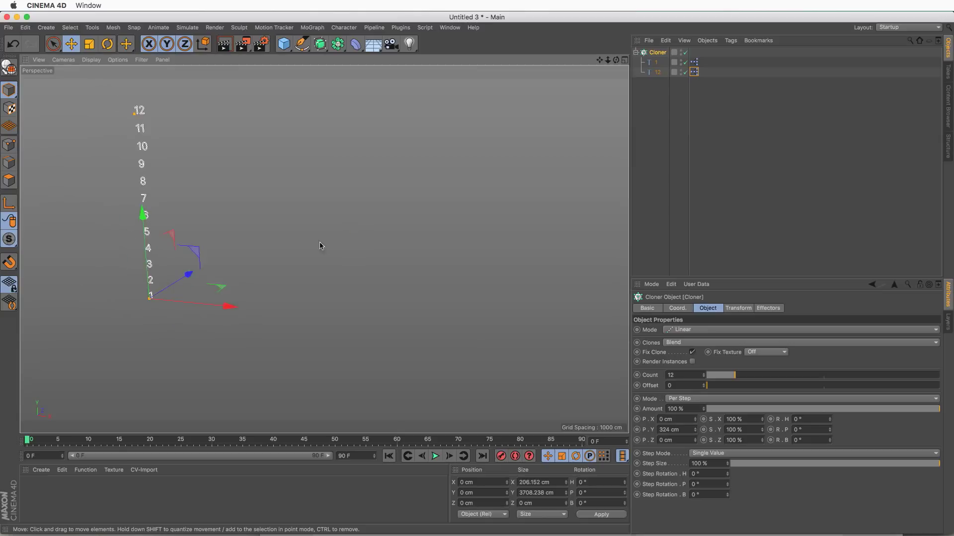
{"action": "middle_click_drag", "start_coordinate": [320, 234], "coordinate": [410, 266], "text": "alt"}
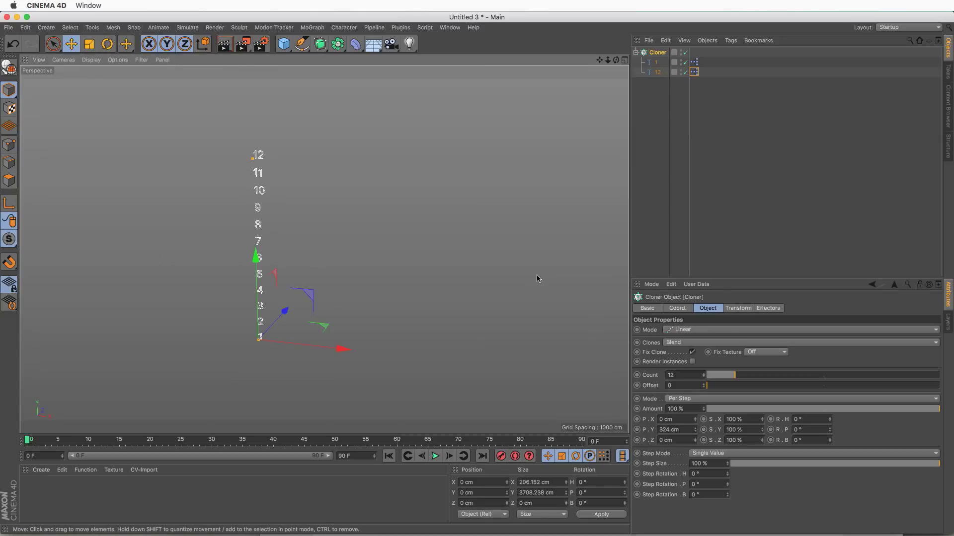
Switch the cloner to Radial mode with 12 clones, radius 1355 cm, and Align turned off.
{"action": "left_click", "coordinate": [696, 330]}
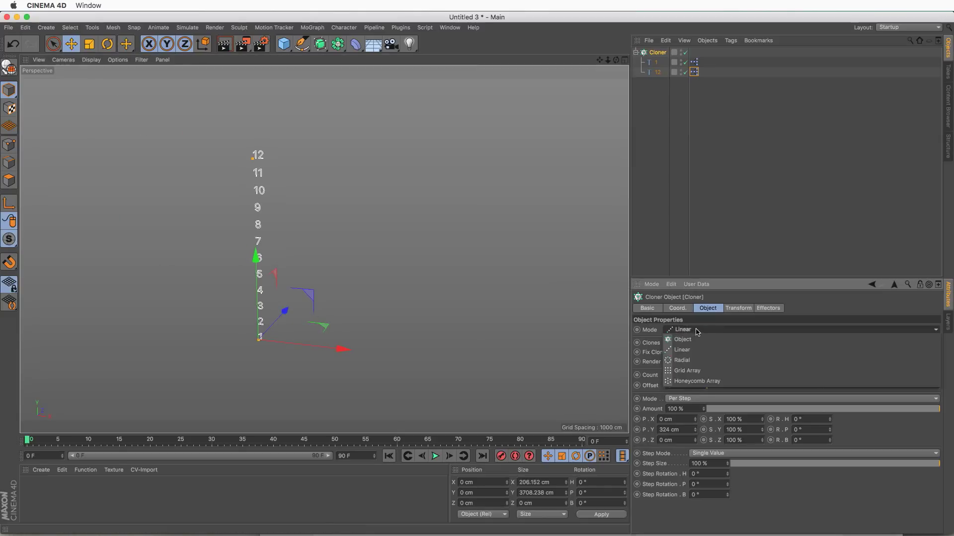
{"action": "left_click", "coordinate": [698, 361]}
{"action": "left_click", "coordinate": [674, 375]}
{"action": "type", "text": "12"}
{"action": "key", "text": "Return"}
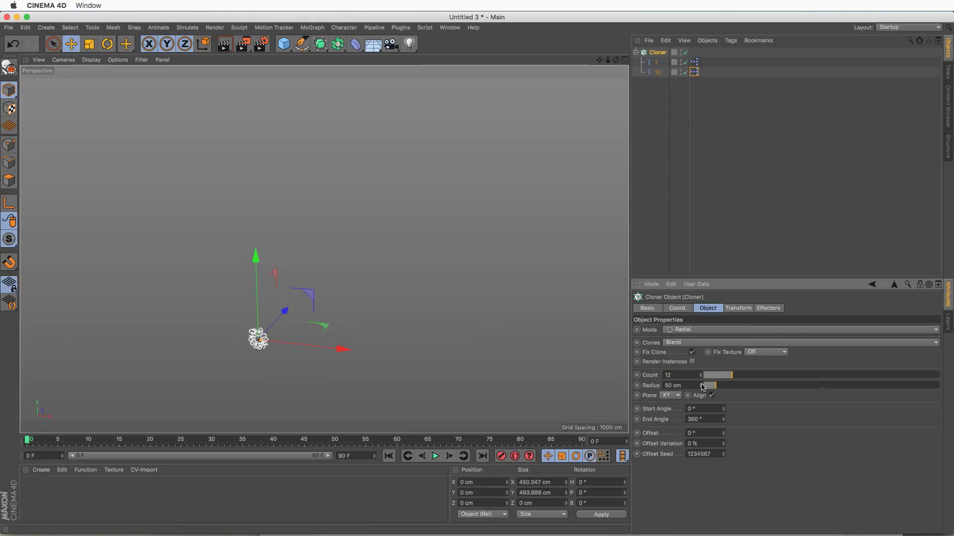
{"action": "left_click_drag", "start_coordinate": [702, 387], "coordinate": [341, 347]}
{"action": "middle_click_drag", "start_coordinate": [340, 347], "coordinate": [434, 207], "text": "alt"}
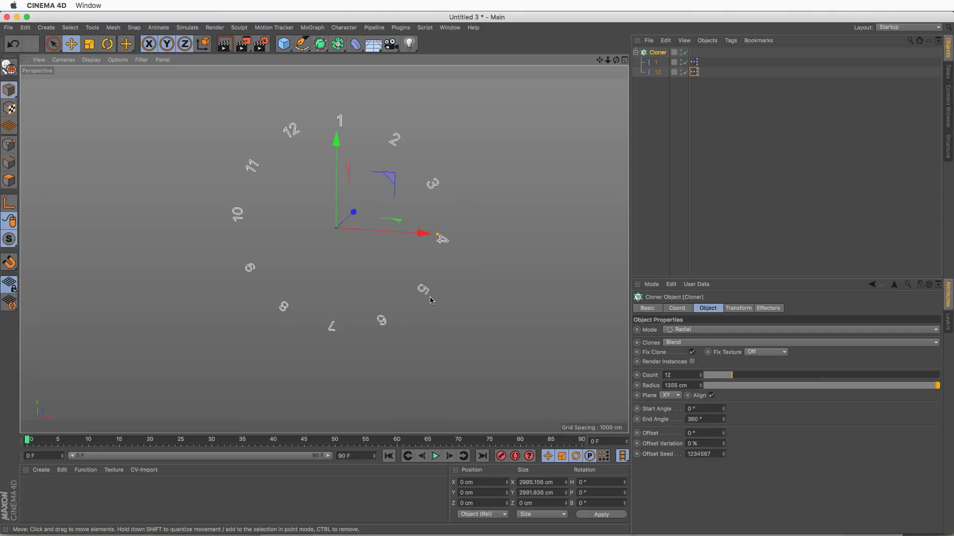
{"action": "left_click", "coordinate": [712, 396]}
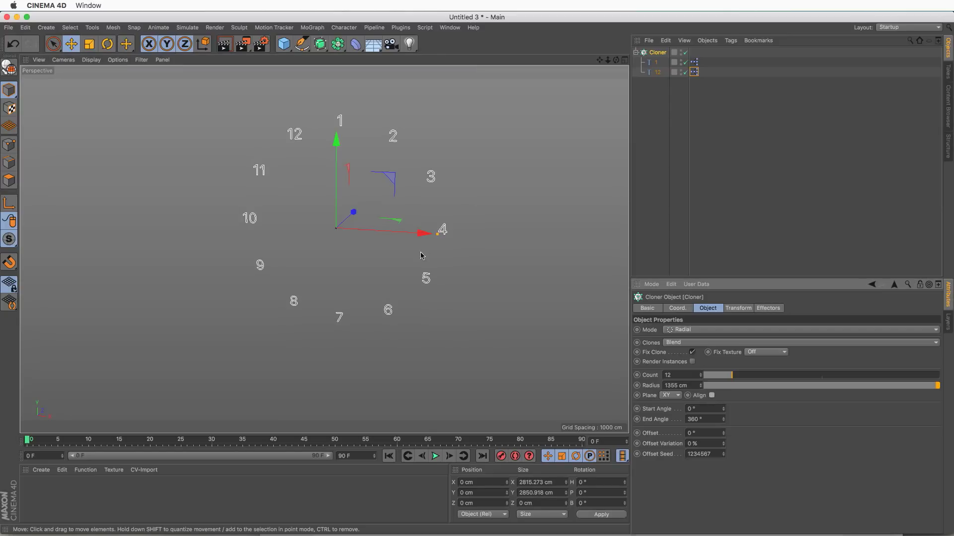
Add a Circle spline of radius 1450 cm and centre-align text objects 1 and 12.
{"action": "left_click_drag", "start_coordinate": [303, 46], "coordinate": [409, 77]}
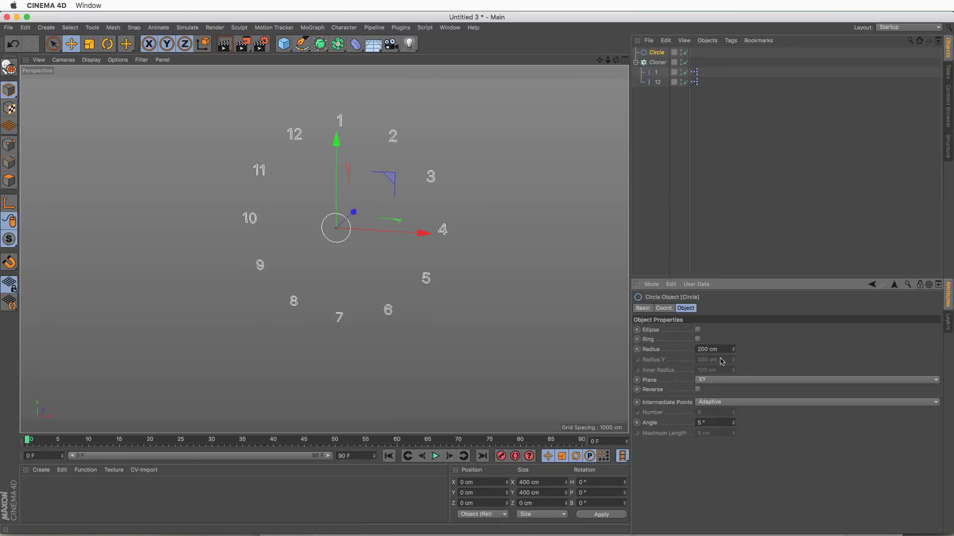
{"action": "left_click_drag", "start_coordinate": [735, 353], "coordinate": [734, 290]}
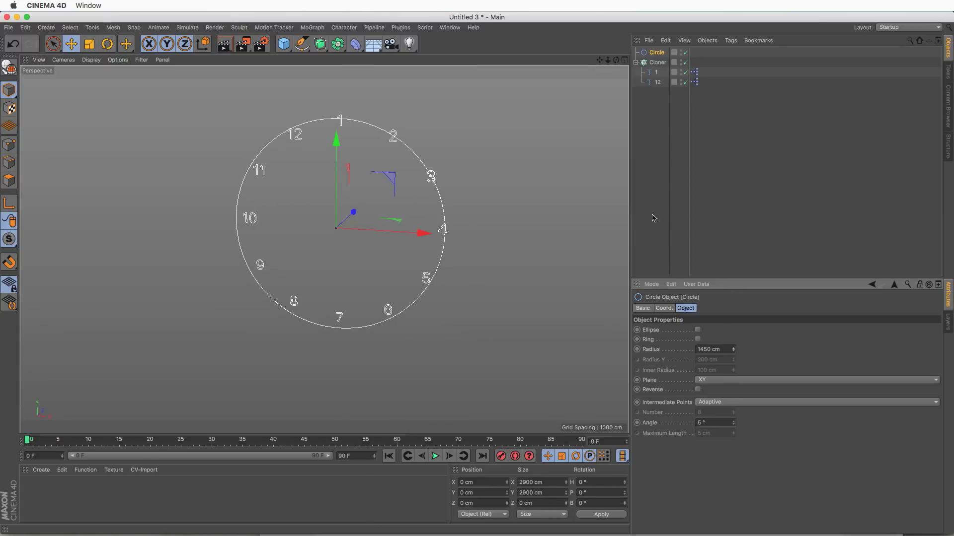
{"action": "left_click", "coordinate": [655, 74]}
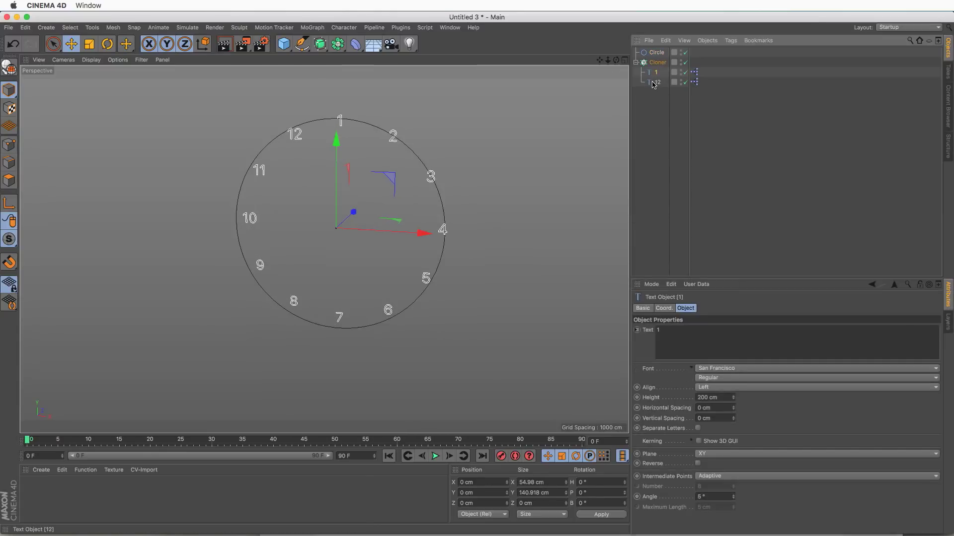
{"action": "left_click", "coordinate": [651, 82], "text": "shift"}
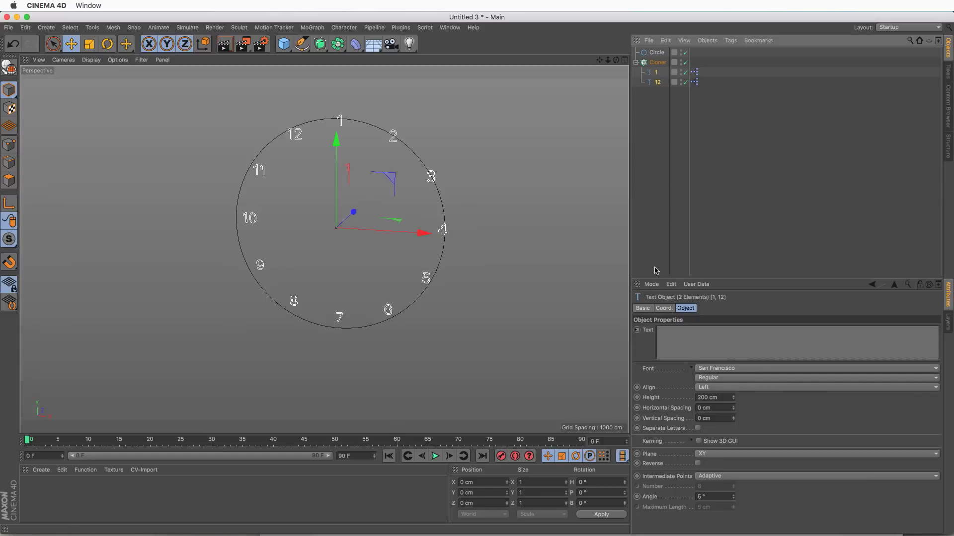
{"action": "left_click", "coordinate": [702, 388]}
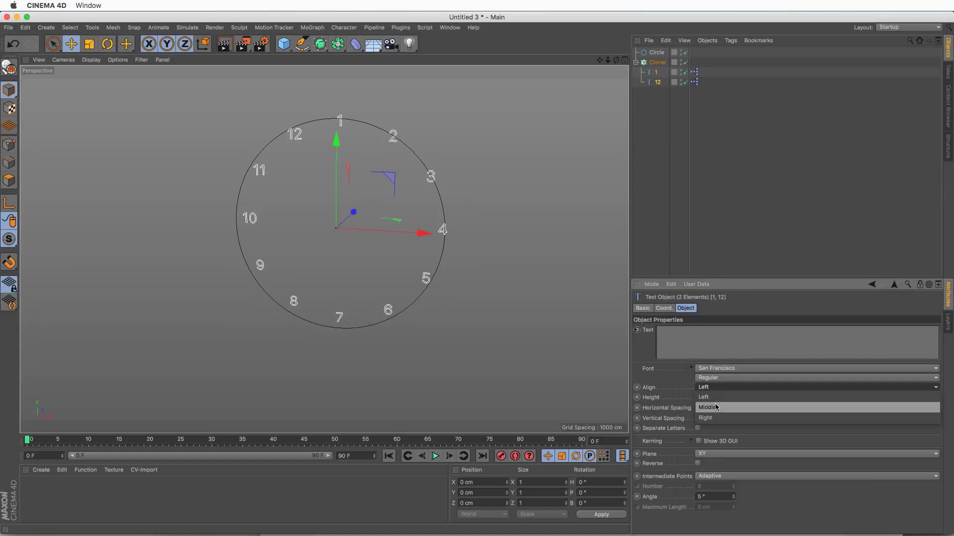
{"action": "left_click", "coordinate": [721, 408]}
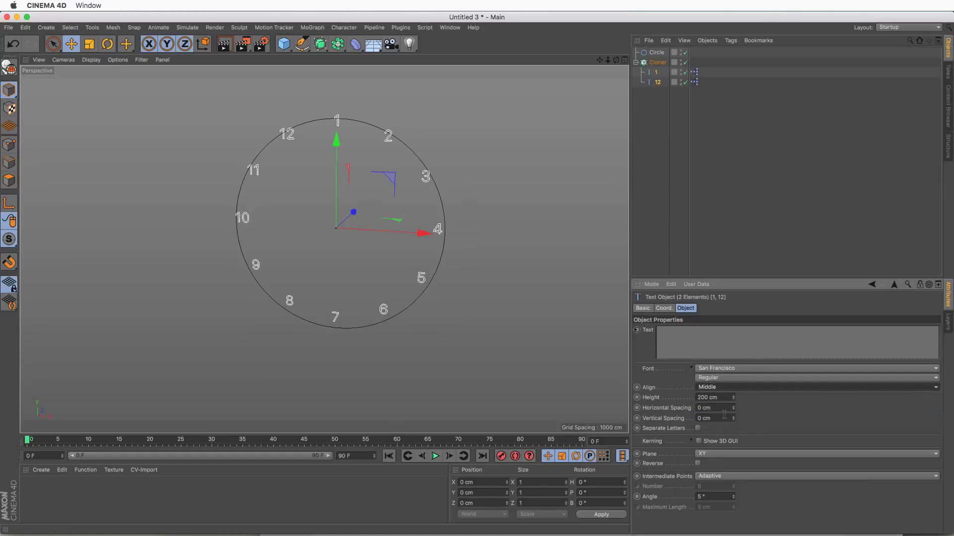
Scale the circle spline down to about 94% so it runs through the numbers.
{"action": "left_click_drag", "start_coordinate": [370, 236], "coordinate": [378, 240], "text": "alt"}
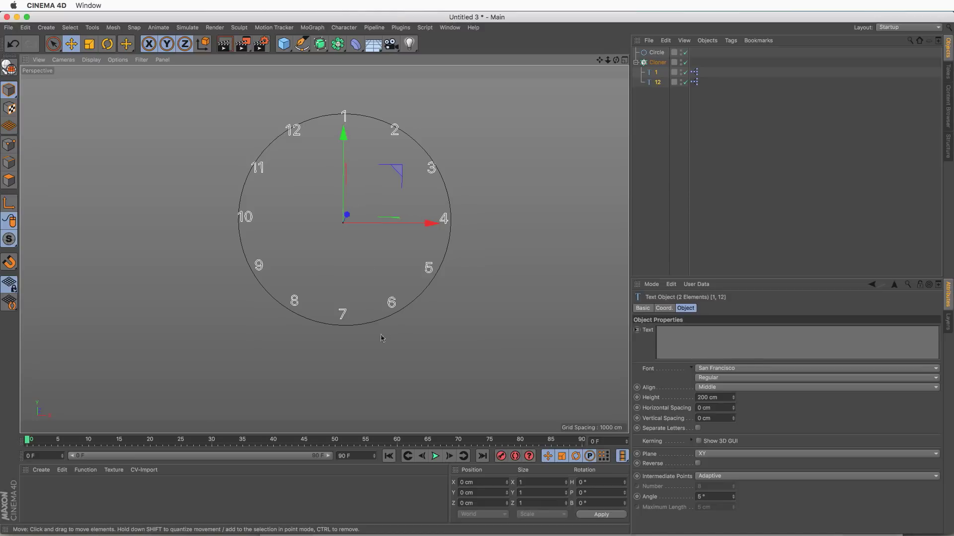
{"action": "left_click", "coordinate": [345, 325]}
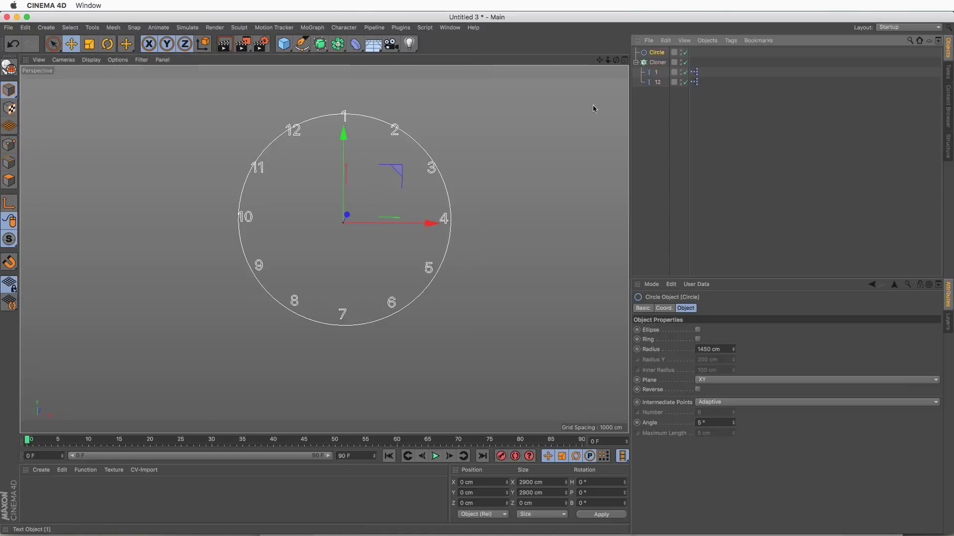
{"action": "key", "text": "t"}
{"action": "left_click_drag", "start_coordinate": [497, 144], "coordinate": [472, 159]}
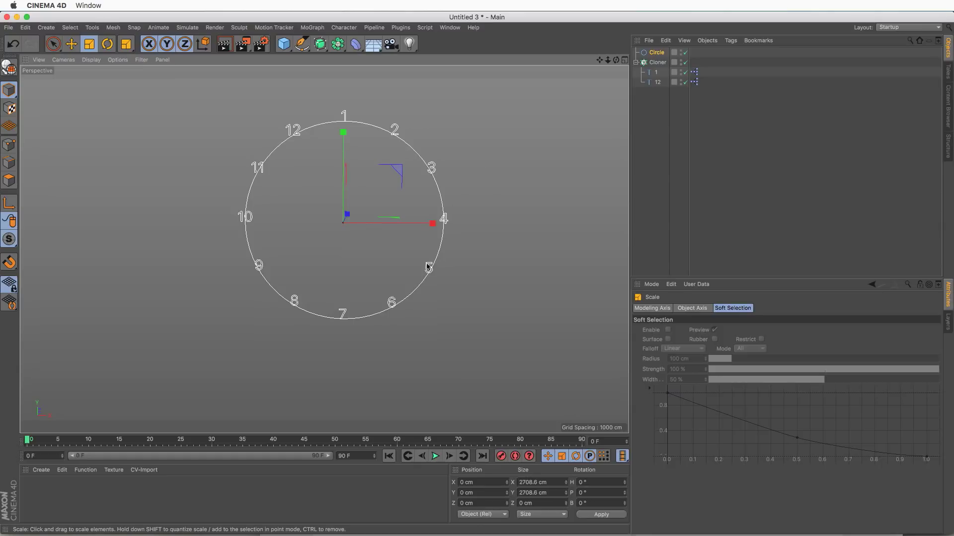
Lower the cloner's per-clone P.Y position to -70 cm.
{"action": "left_click", "coordinate": [657, 63]}
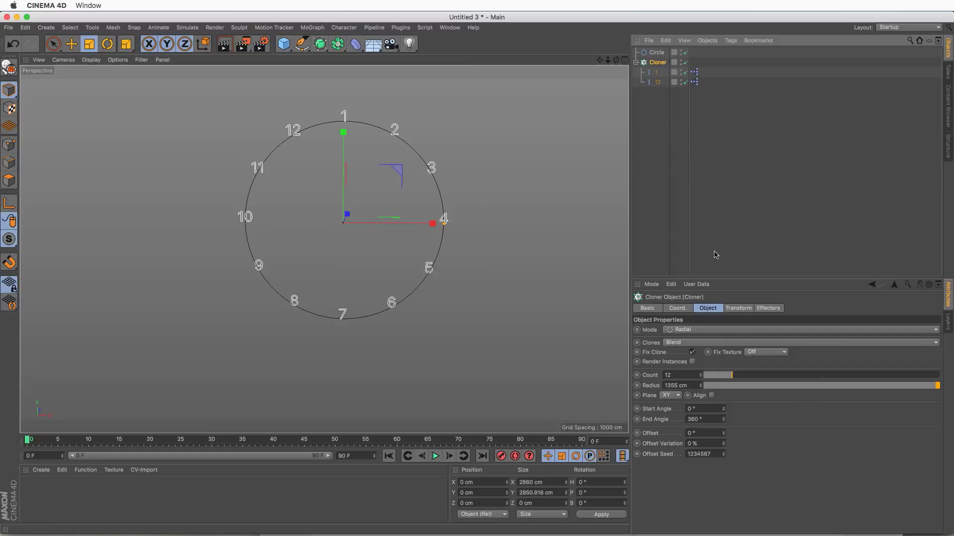
{"action": "left_click", "coordinate": [742, 308]}
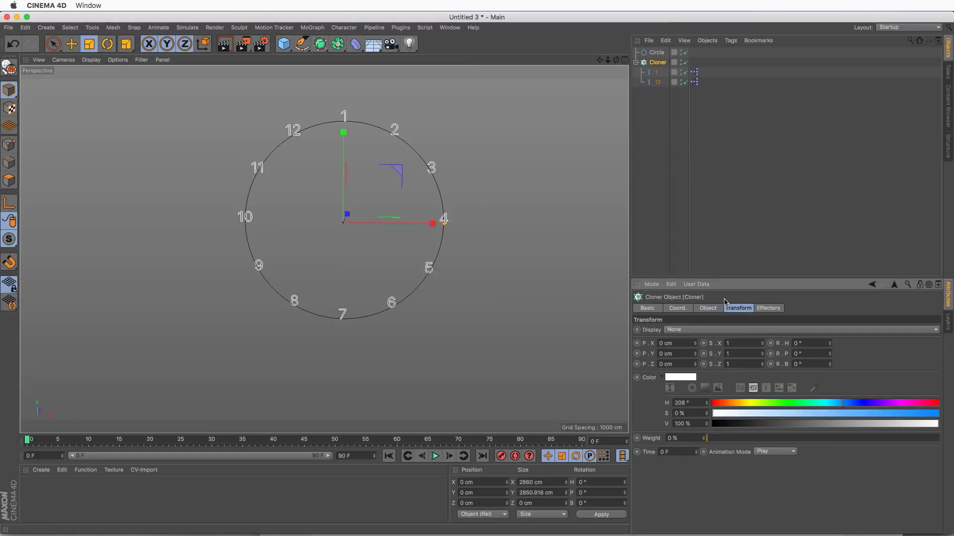
{"action": "left_click", "coordinate": [688, 354]}
{"action": "key", "text": "Down"}
{"action": "key", "text": "Down"}
{"action": "key", "text": "Down"}
{"action": "key", "text": "Down"}
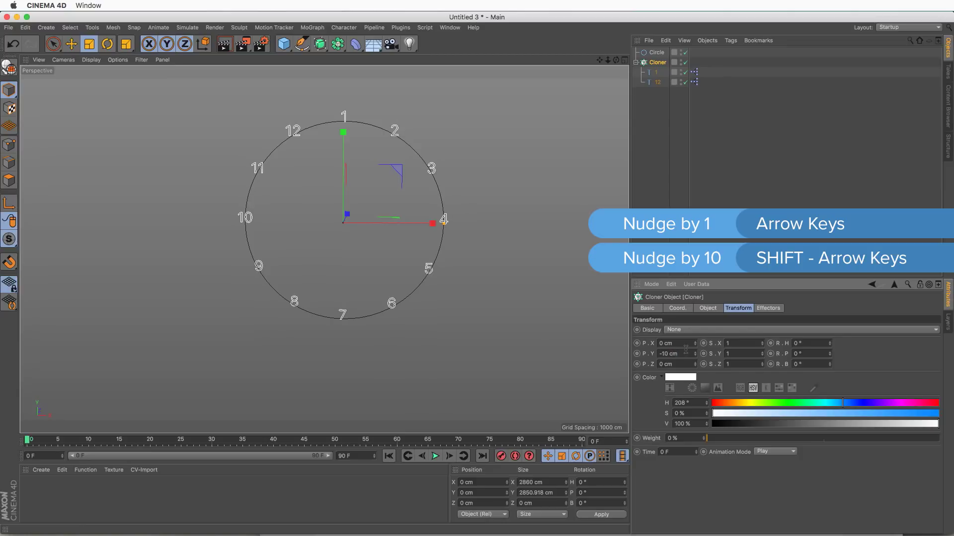
{"action": "key", "text": "Down"}
{"action": "key", "text": "Down"}
{"action": "key", "text": "Down"}
{"action": "key", "text": "shift+Down"}
{"action": "key", "text": "shift+Down"}
{"action": "key", "text": "shift+Down"}
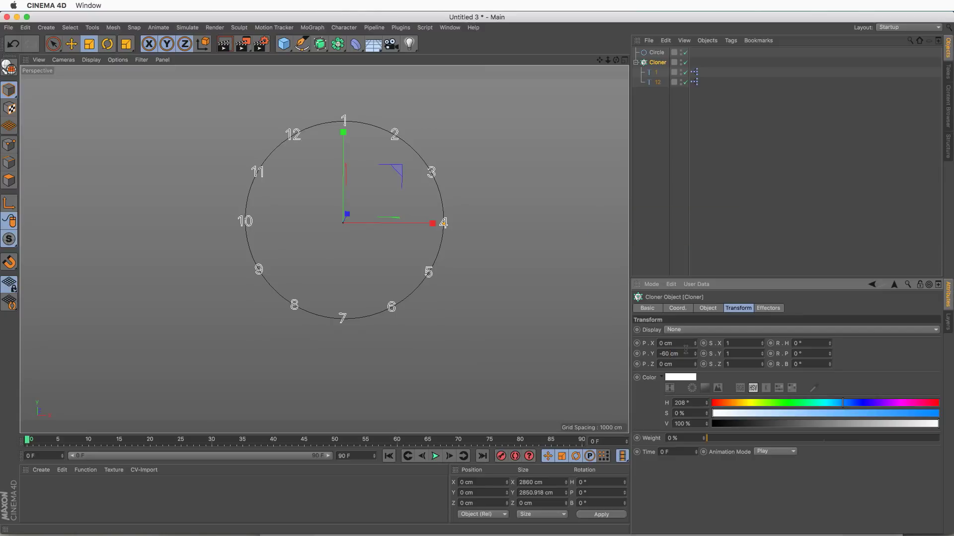
Delete the circle spline from the scene.
{"action": "left_click", "coordinate": [663, 142]}
{"action": "scroll", "coordinate": [398, 167], "scroll_direction": "up", "scroll_amount": 3}
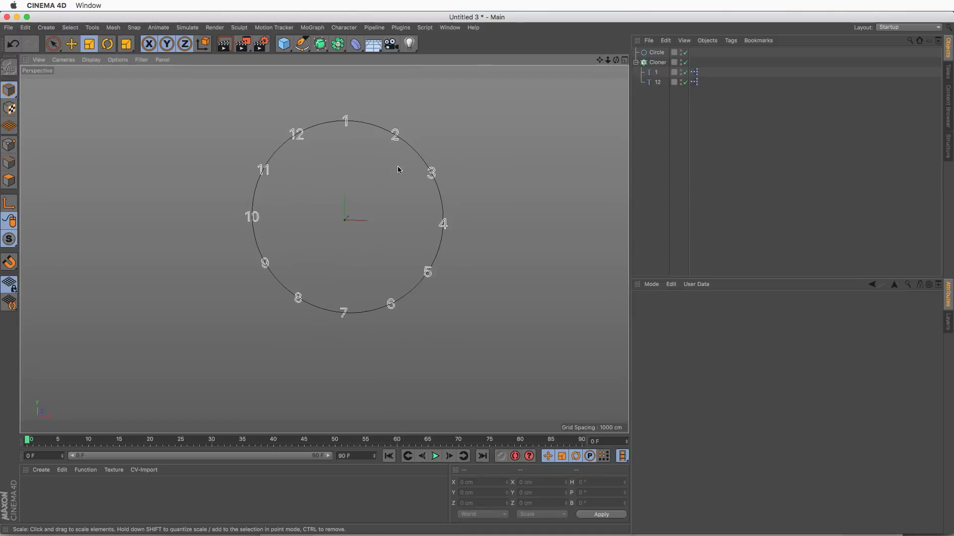
{"action": "left_click", "coordinate": [657, 52]}
{"action": "key", "text": "Delete"}
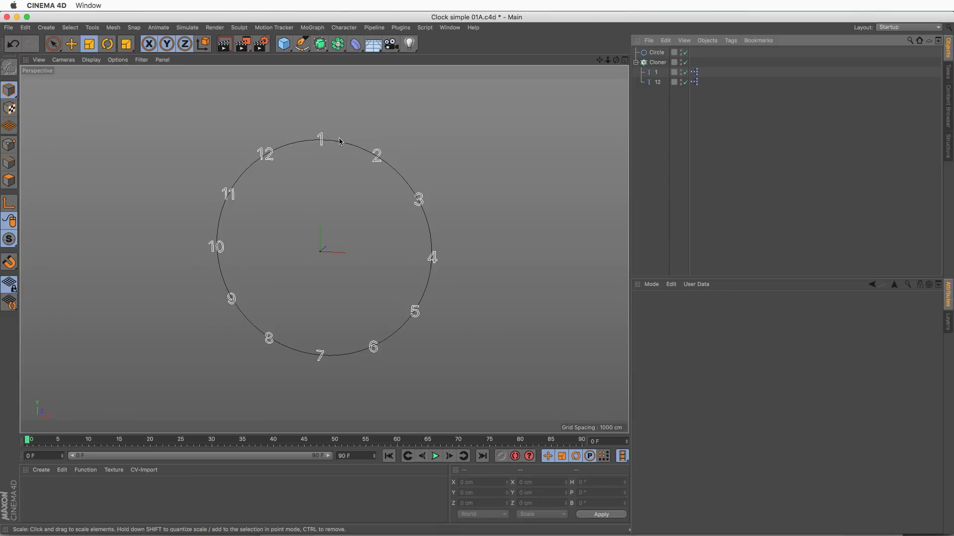
Try rotating the cloner's numbers, then undo the rotation.
{"action": "left_click", "coordinate": [659, 64]}
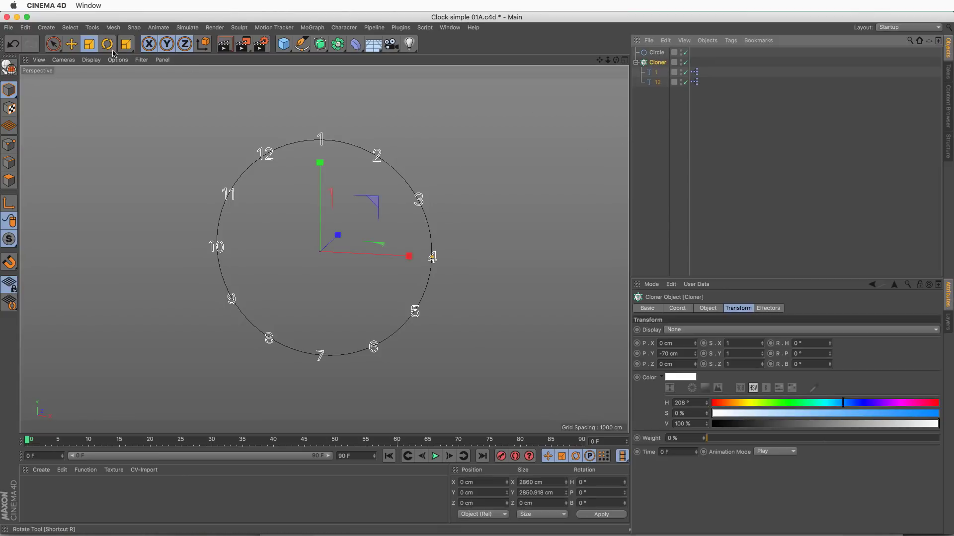
{"action": "key", "text": "r"}
{"action": "left_click_drag", "start_coordinate": [357, 219], "coordinate": [410, 186]}
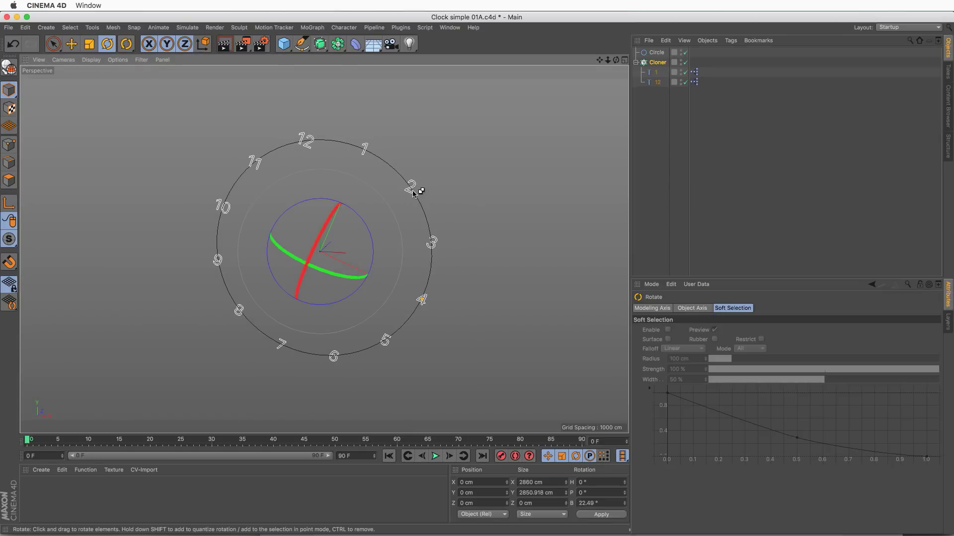
{"action": "key", "text": "super+z"}
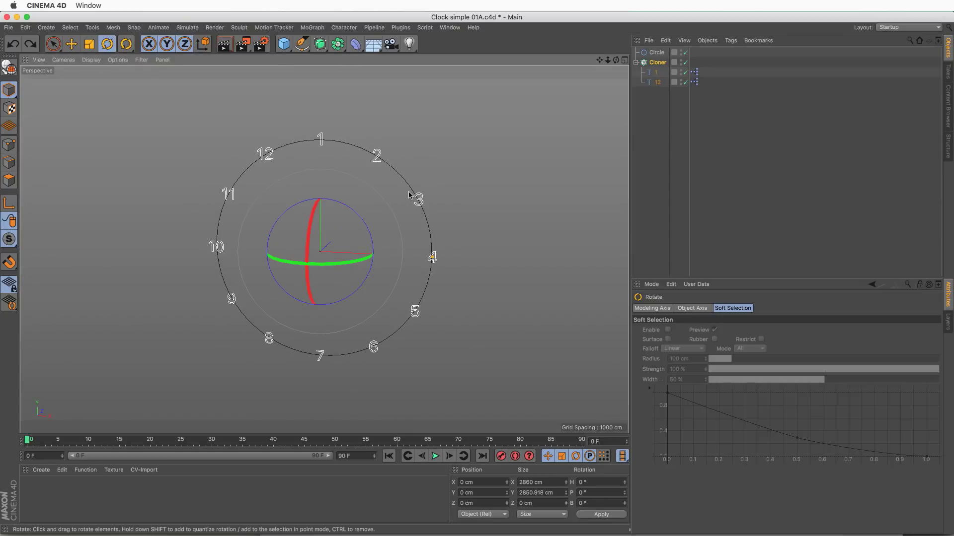
Set the cloner's Start Angle to 360/12 (30°) and End Angle to 390°.
{"action": "left_click", "coordinate": [656, 64]}
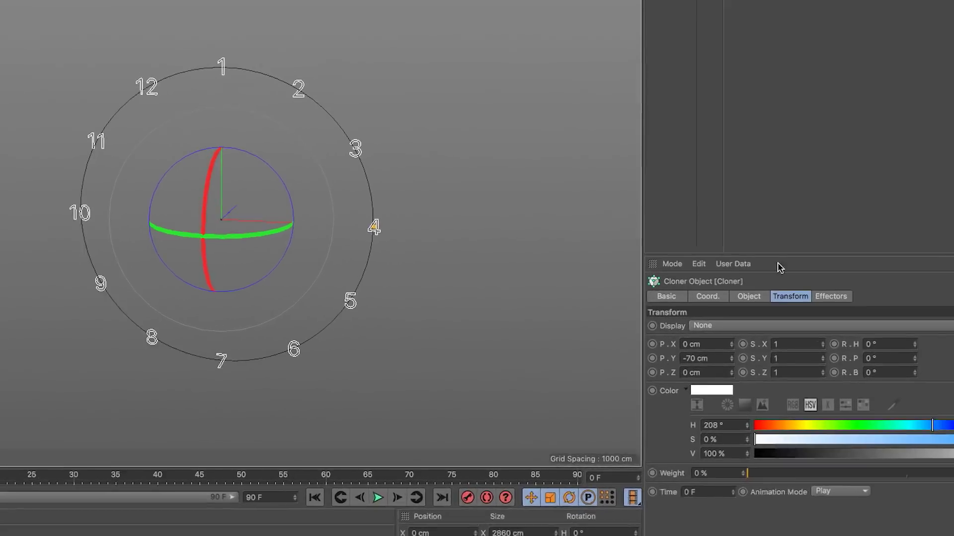
{"action": "left_click", "coordinate": [709, 308]}
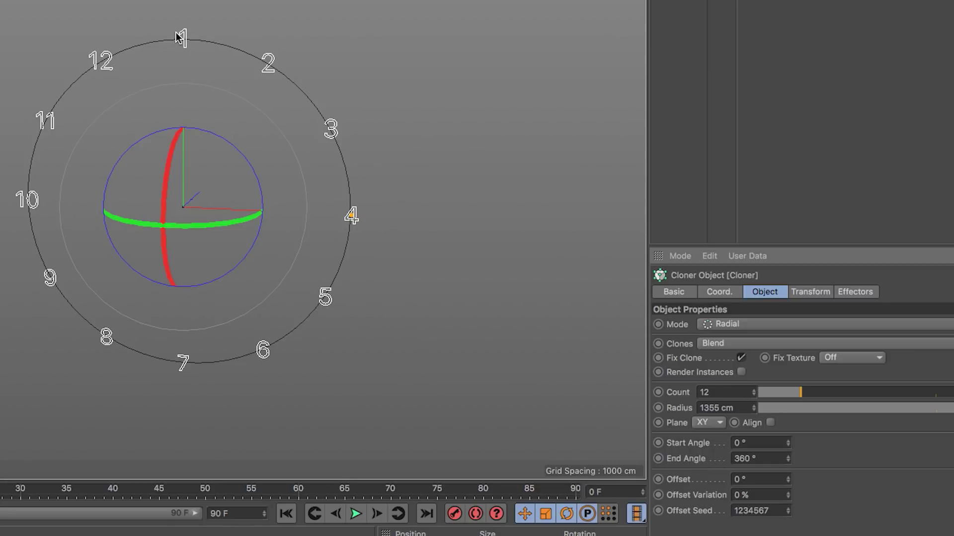
{"action": "left_click", "coordinate": [751, 438]}
{"action": "type", "text": "360/12"}
{"action": "key", "text": "Return"}
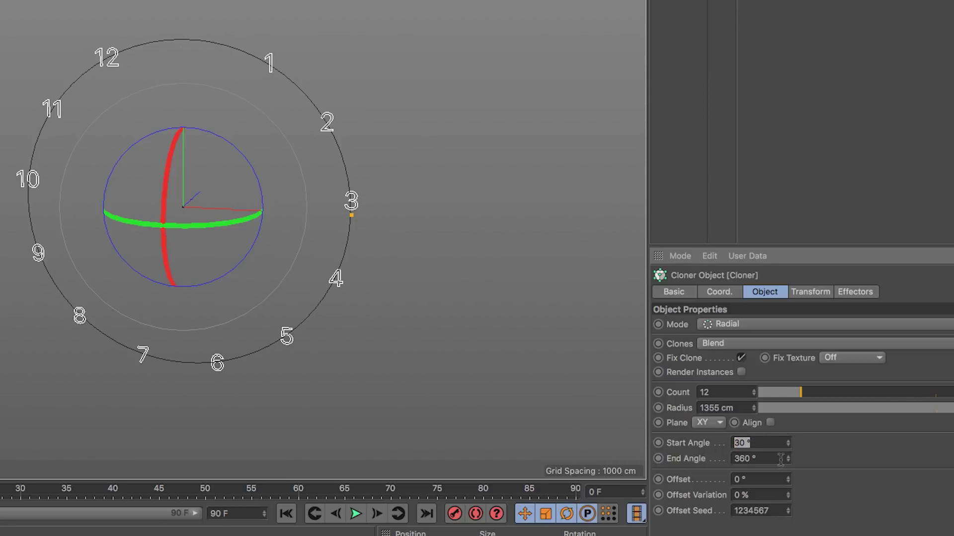
{"action": "left_click", "coordinate": [769, 453]}
{"action": "type", "text": "+30 °"}
{"action": "key", "text": "Return"}
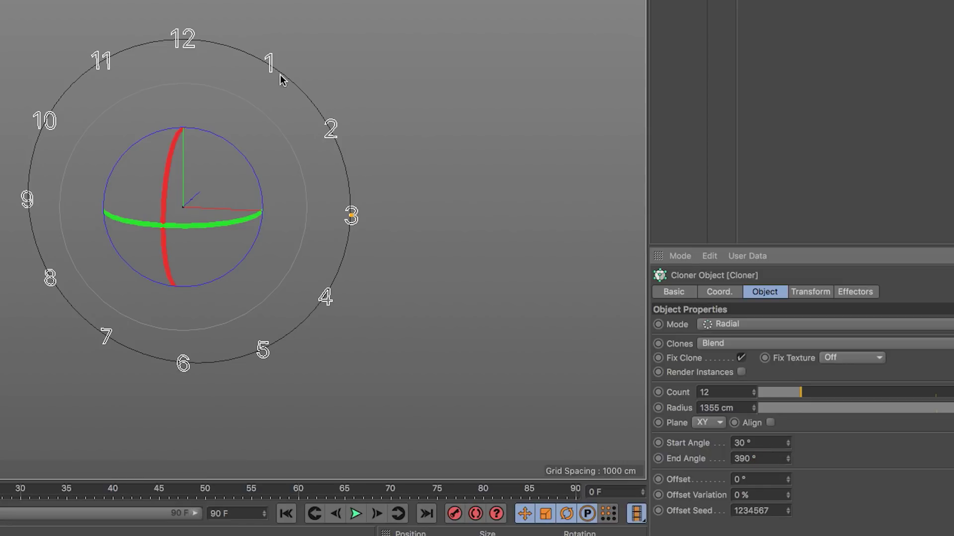